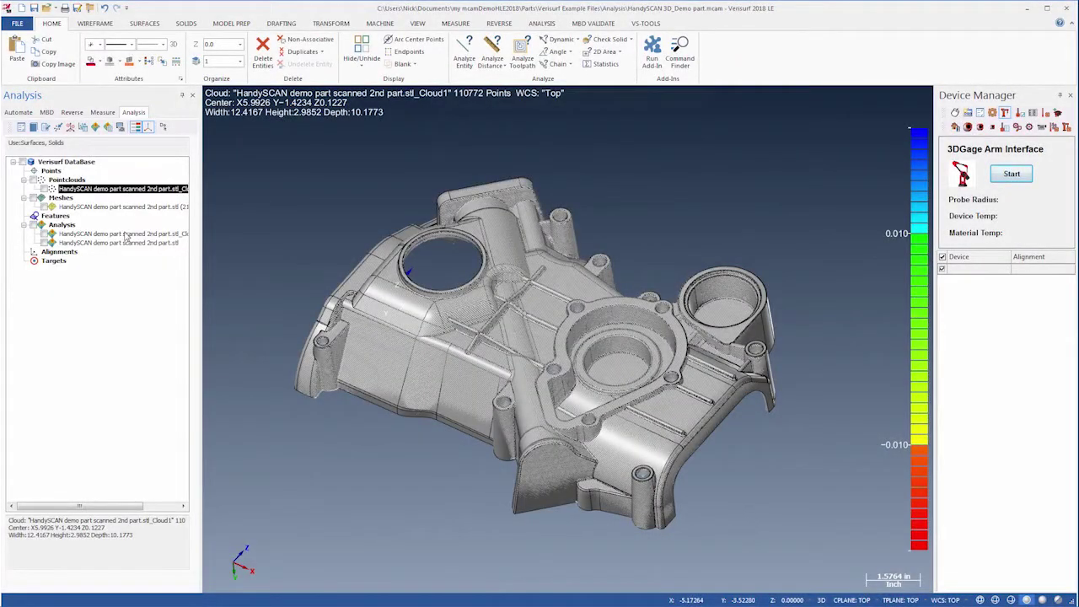
Best-fit the HandySCAN mesh and show its colour deviation map: 110772 points, 30050 good, RMS 0.0556
click(125, 235)
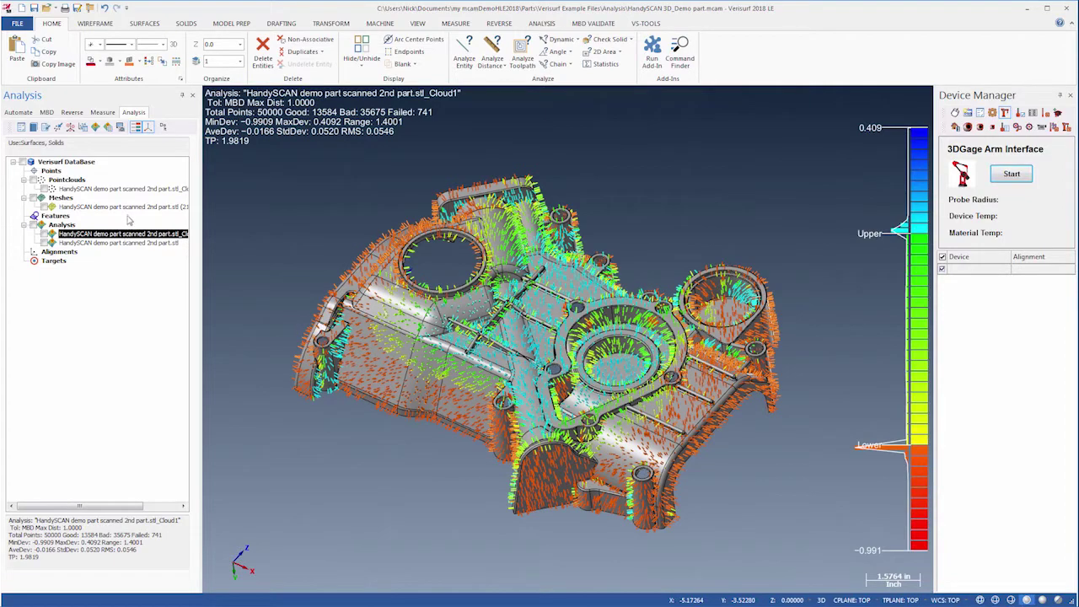
click(129, 209)
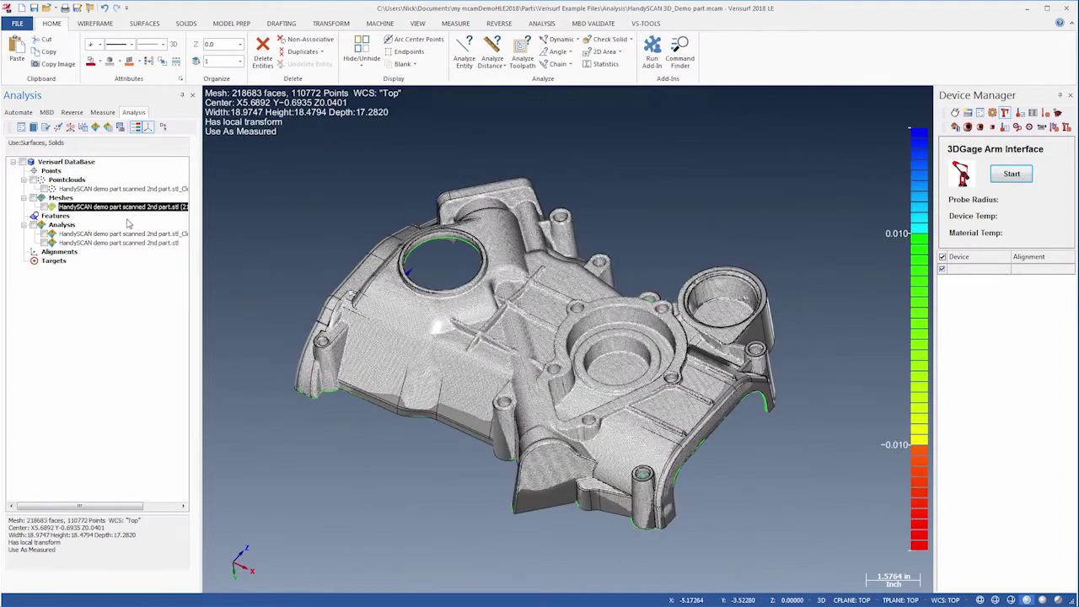
click(125, 243)
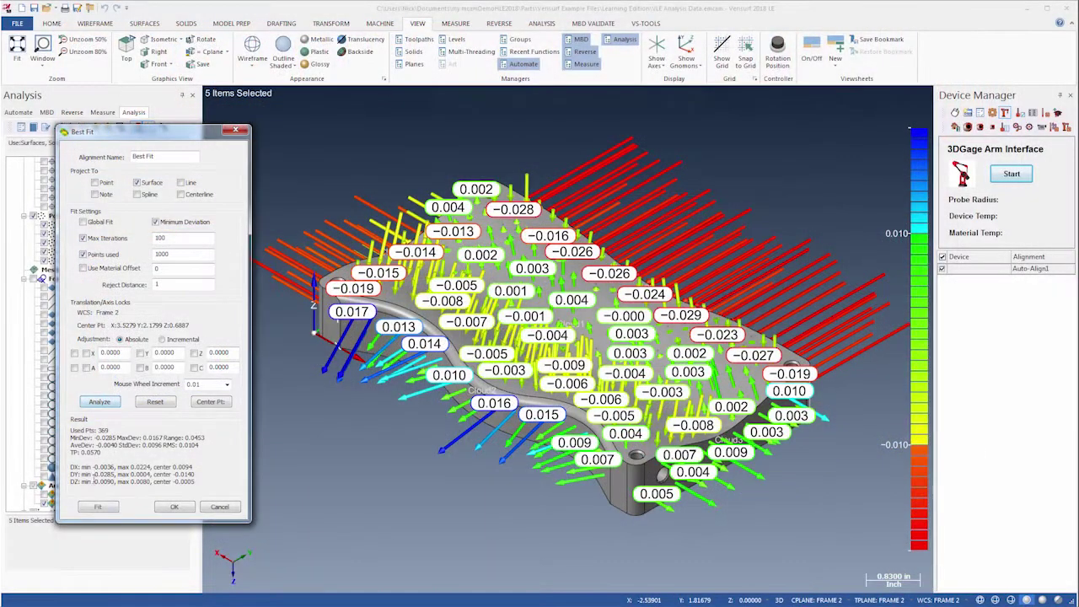
click(96, 507)
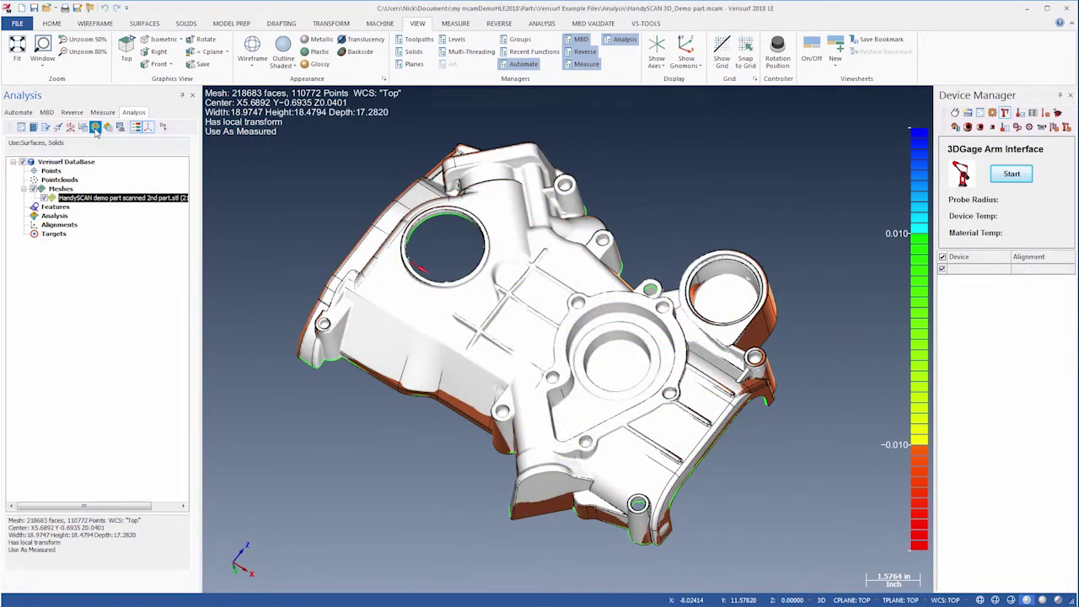
click(95, 128)
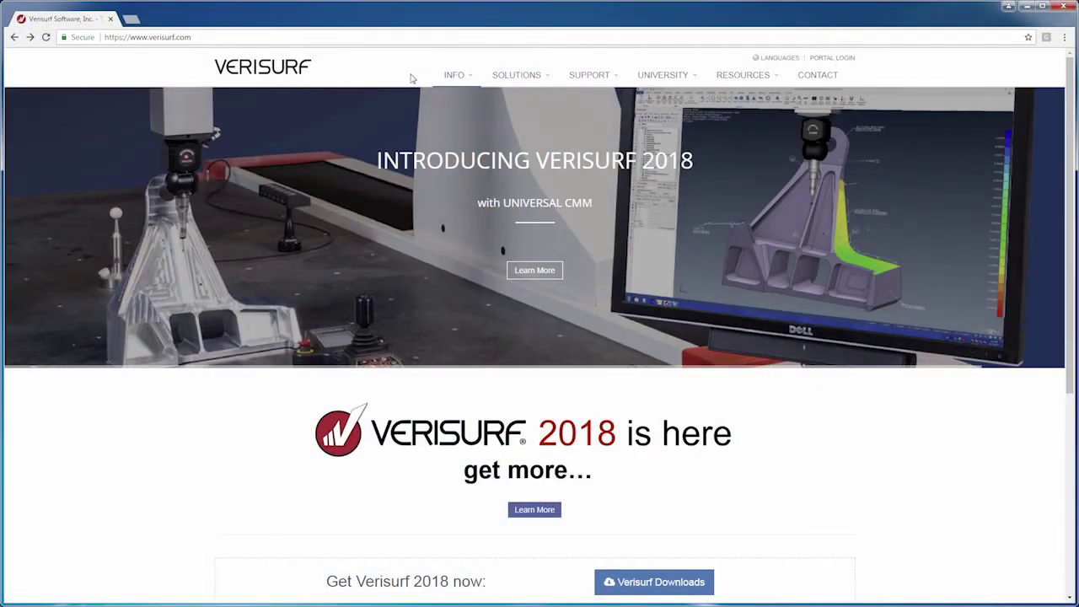
mouse_move(556, 83)
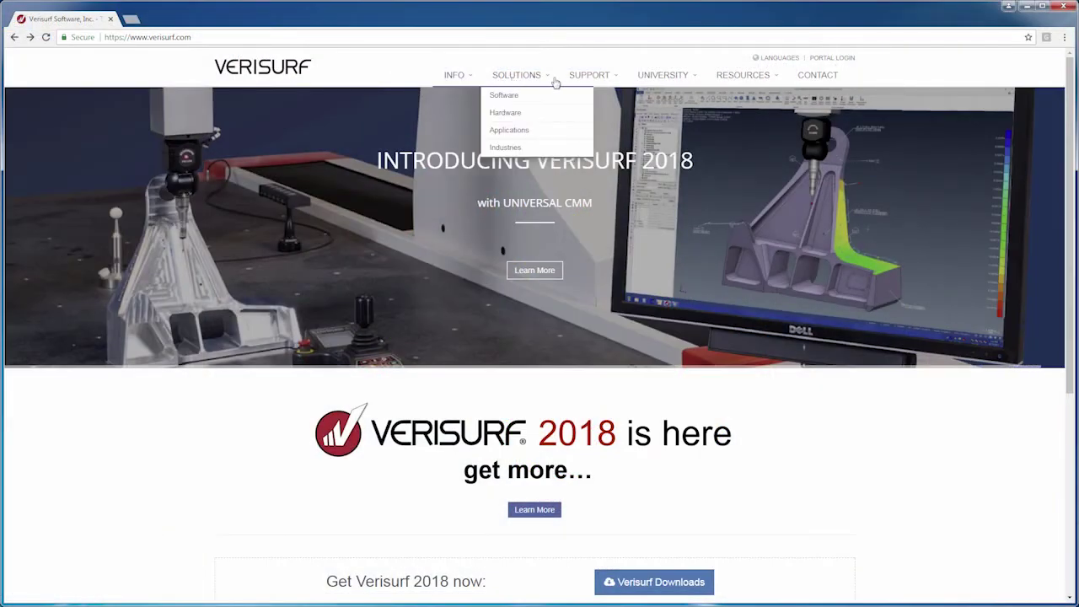
mouse_move(646, 77)
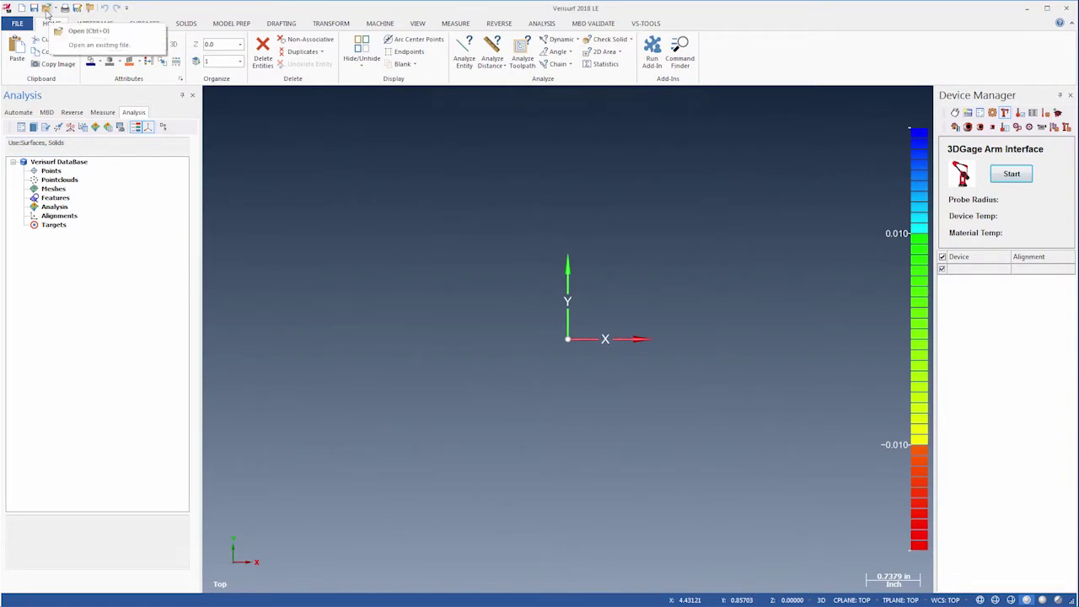
Open VLE Analysis Data.emcam from Verisurf Example Files > Learning Edition
click(47, 8)
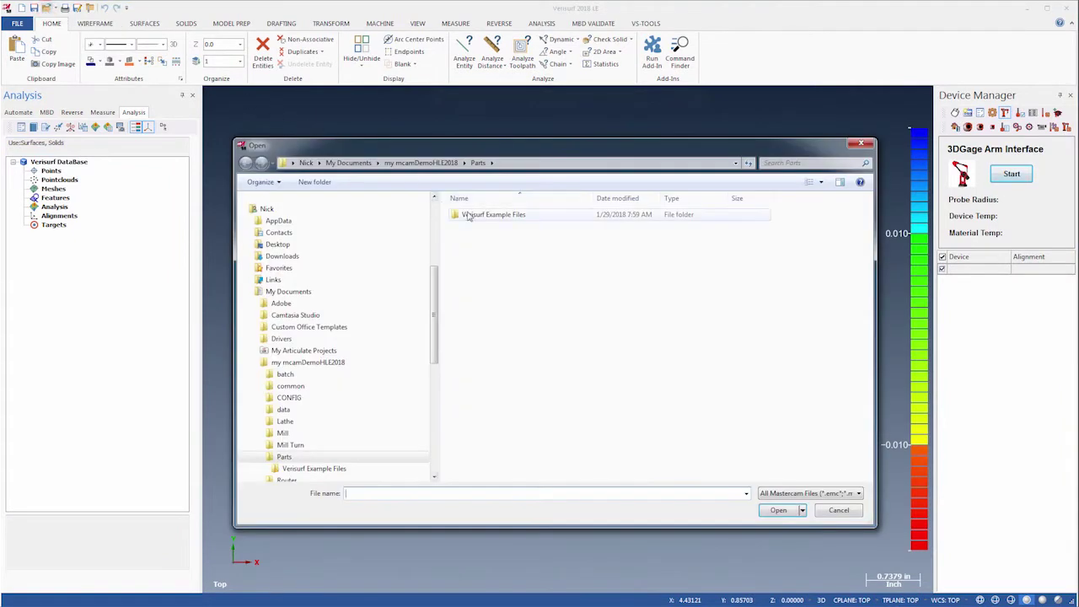
double_click(469, 215)
double_click(484, 237)
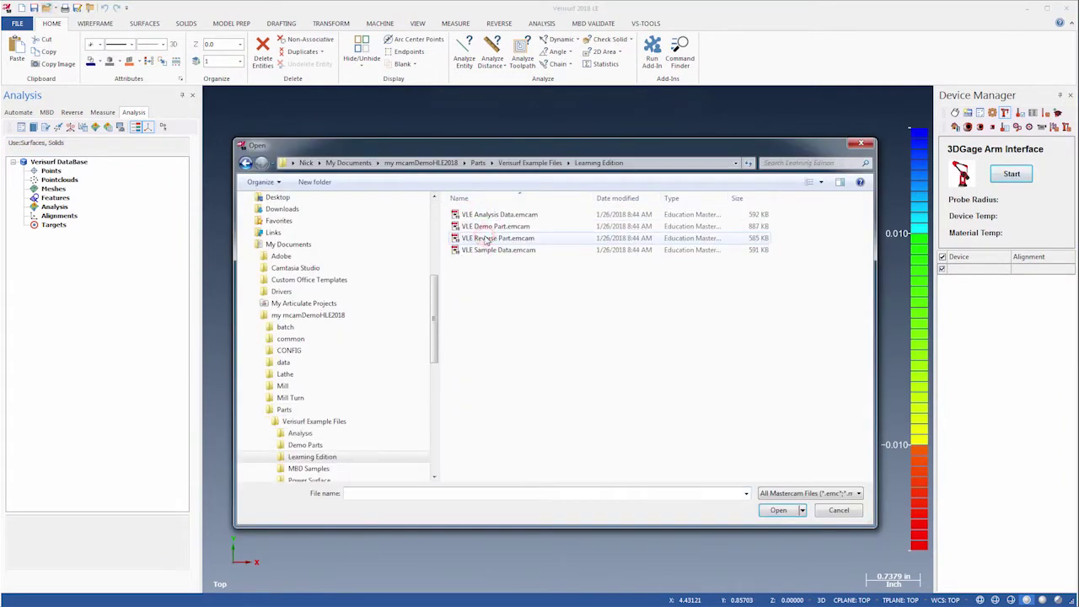
double_click(510, 215)
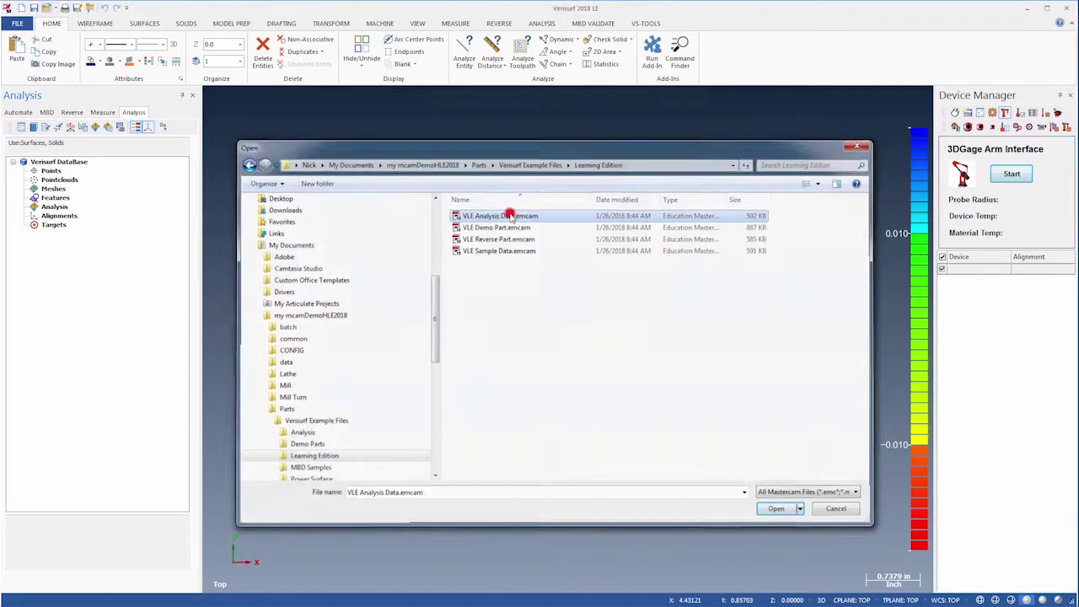
Collapse Features and display the Targets and Points in the Measure tree
click(102, 112)
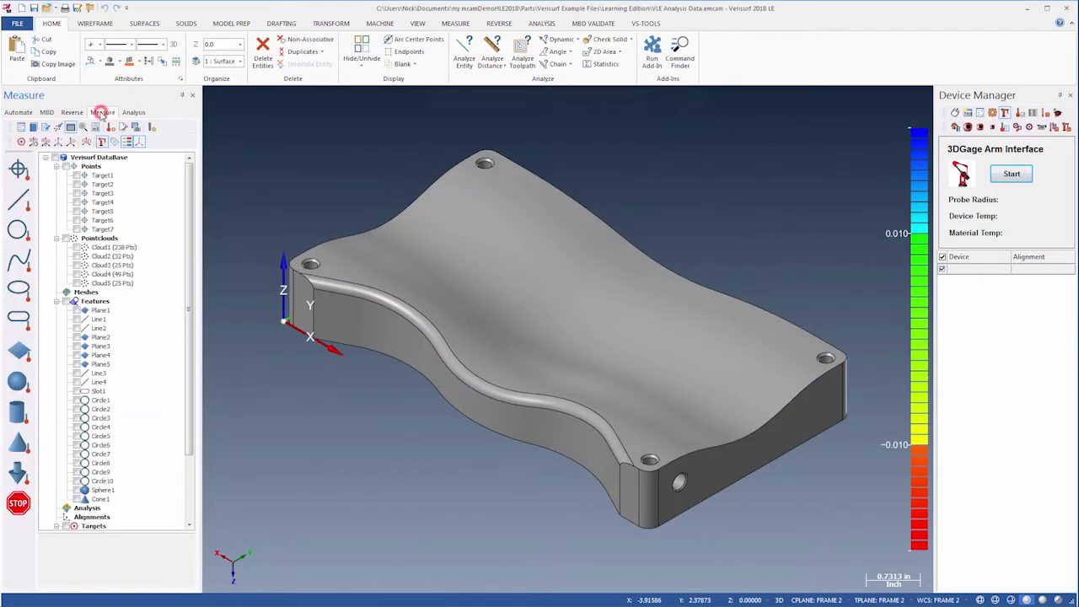
click(56, 301)
click(66, 328)
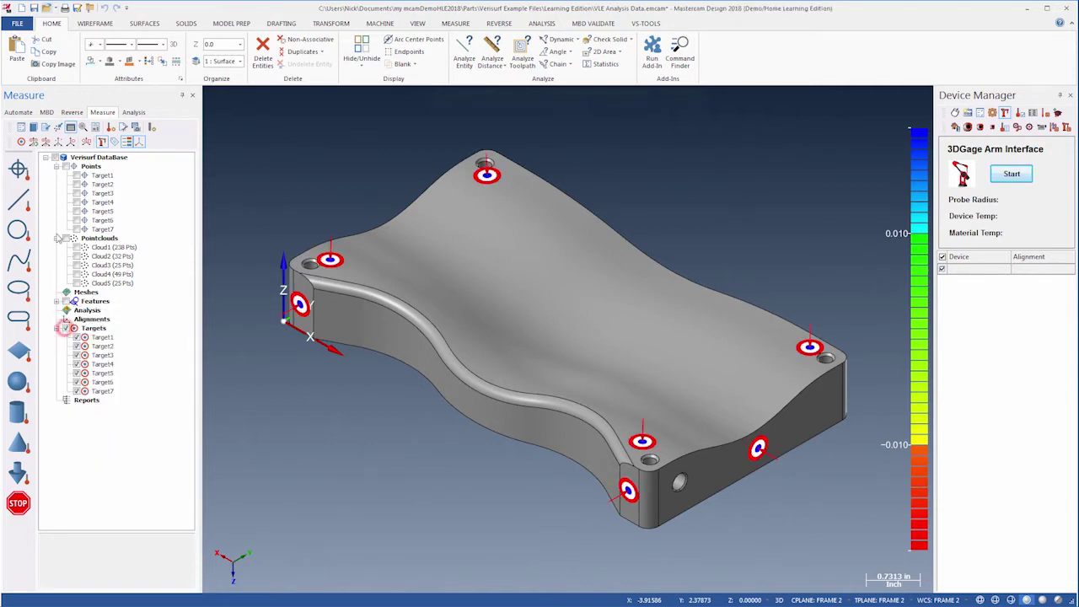
click(66, 166)
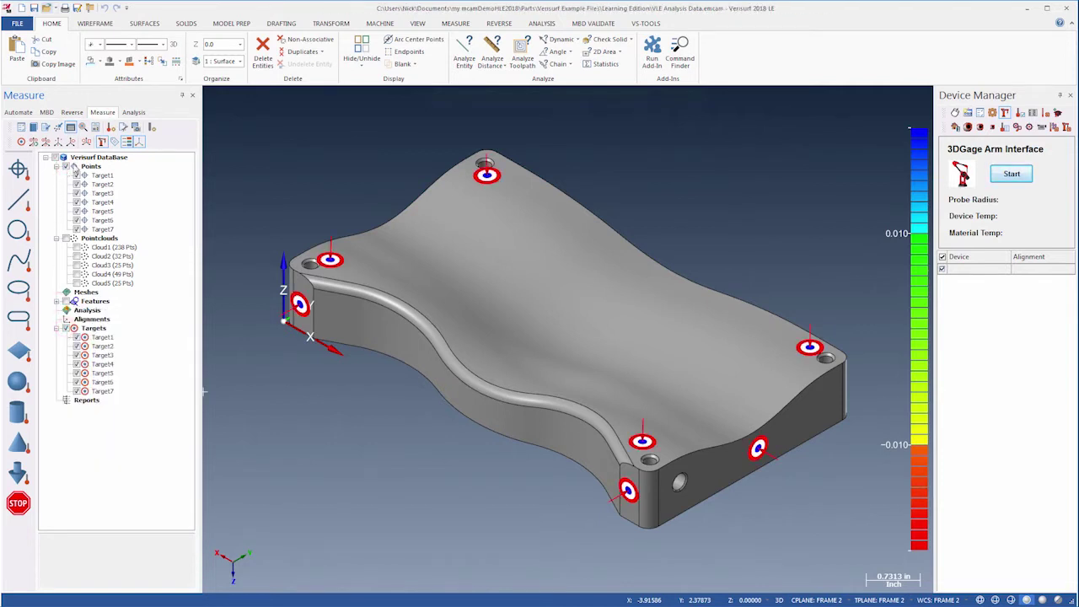
Unzoom 80% twice and turn on the Target1–Target7 name labels
click(418, 23)
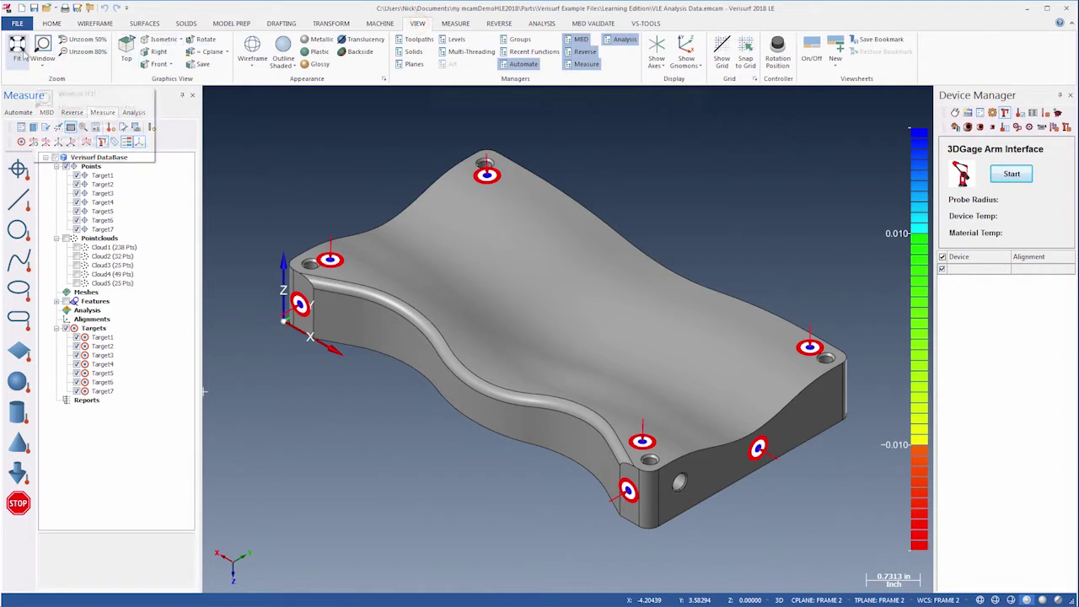
click(73, 53)
click(74, 53)
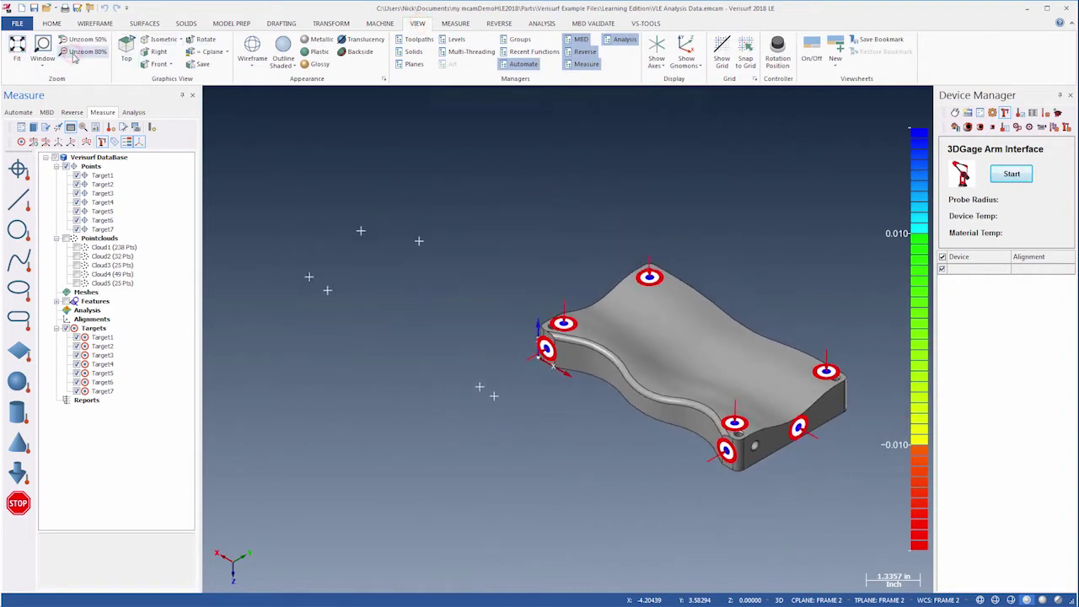
click(115, 143)
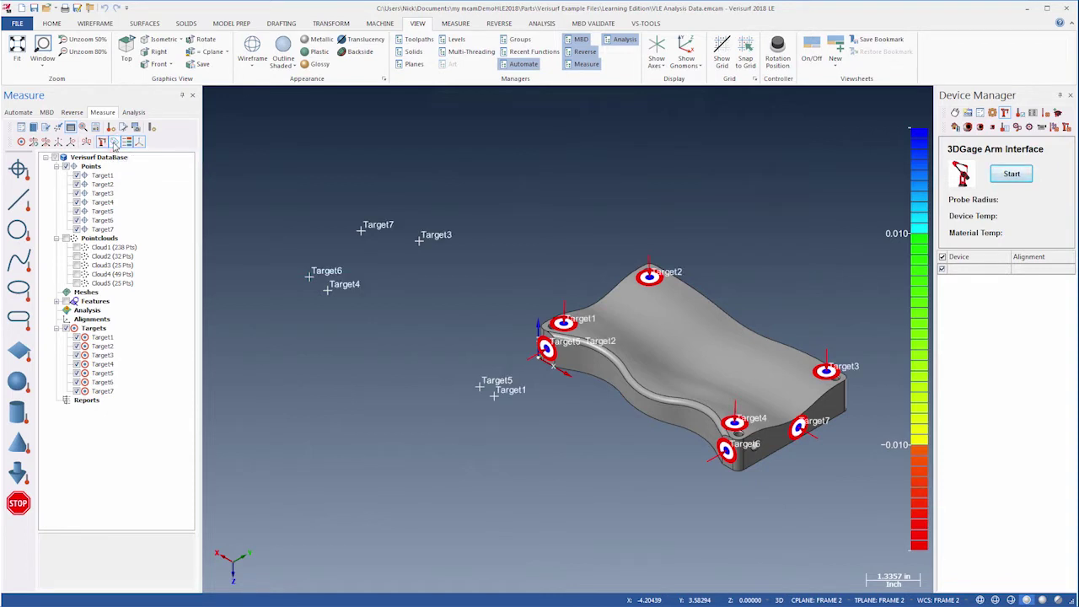
Tick Pointclouds to display Cloud1–Cloud5 beside the part
click(65, 239)
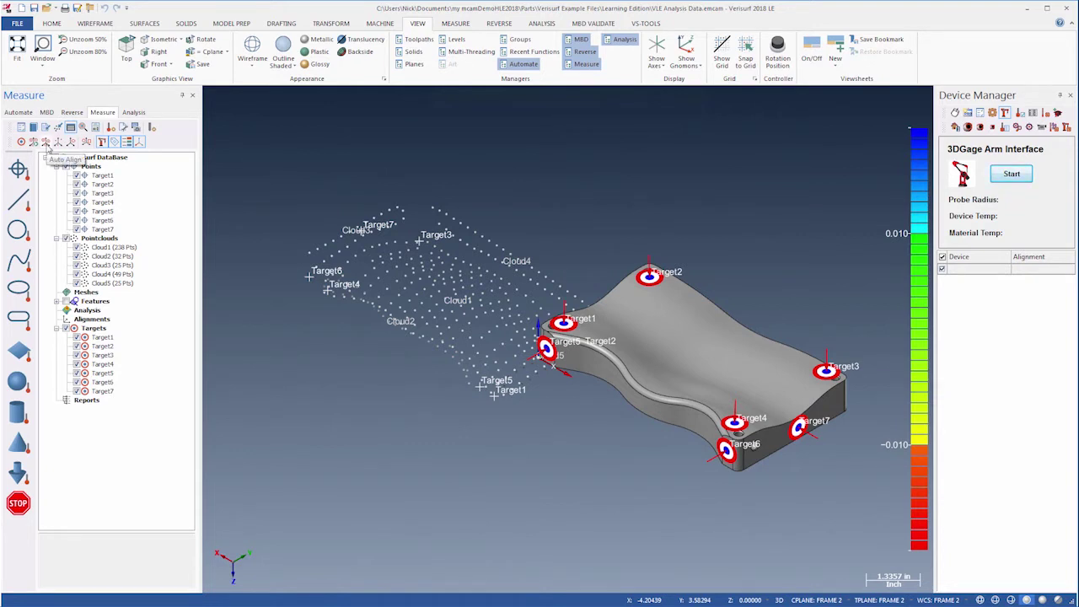
Create Auto-Align1, then hide targets and points so only Cloud1–Cloud5 remain in view
click(46, 143)
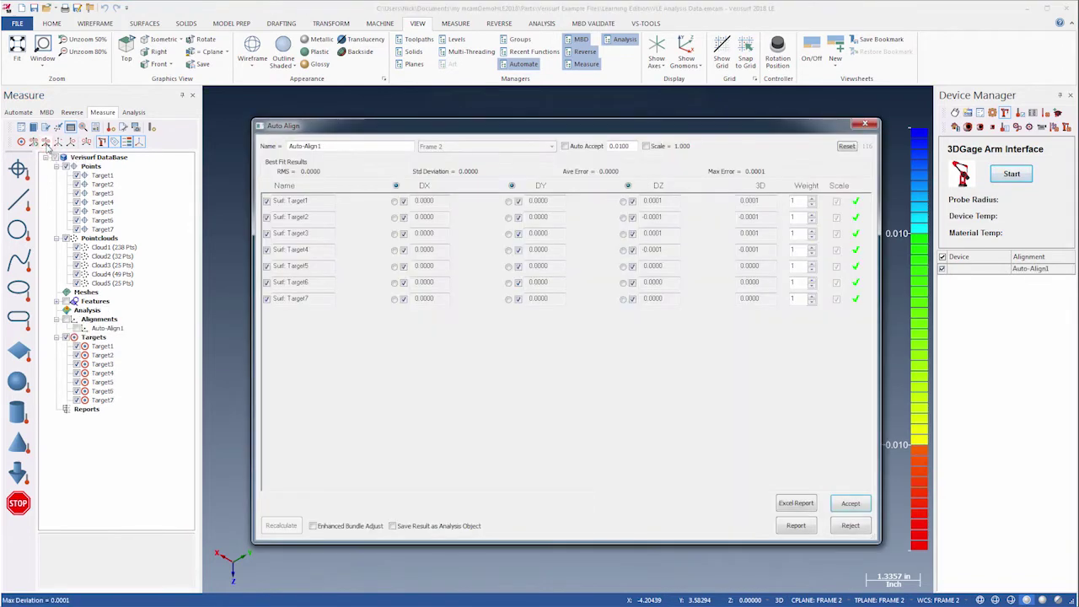
click(854, 504)
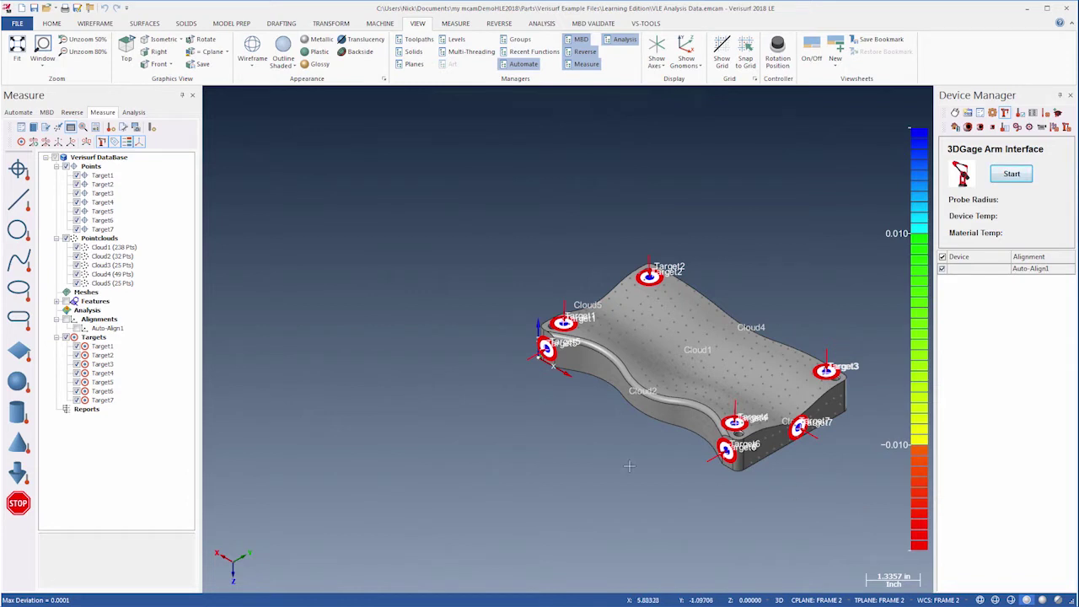
click(66, 337)
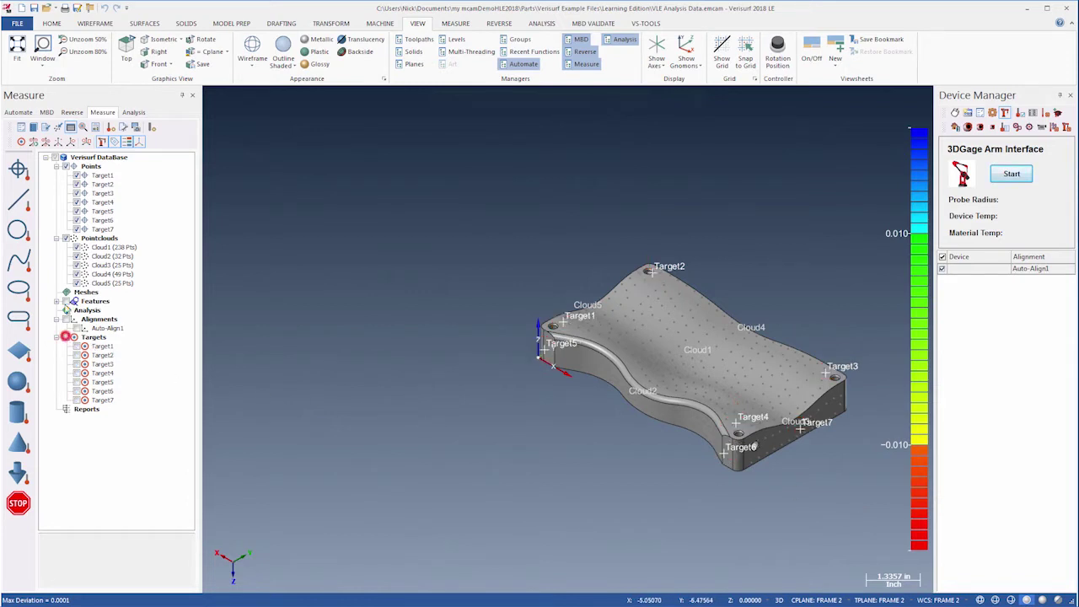
click(66, 166)
click(18, 64)
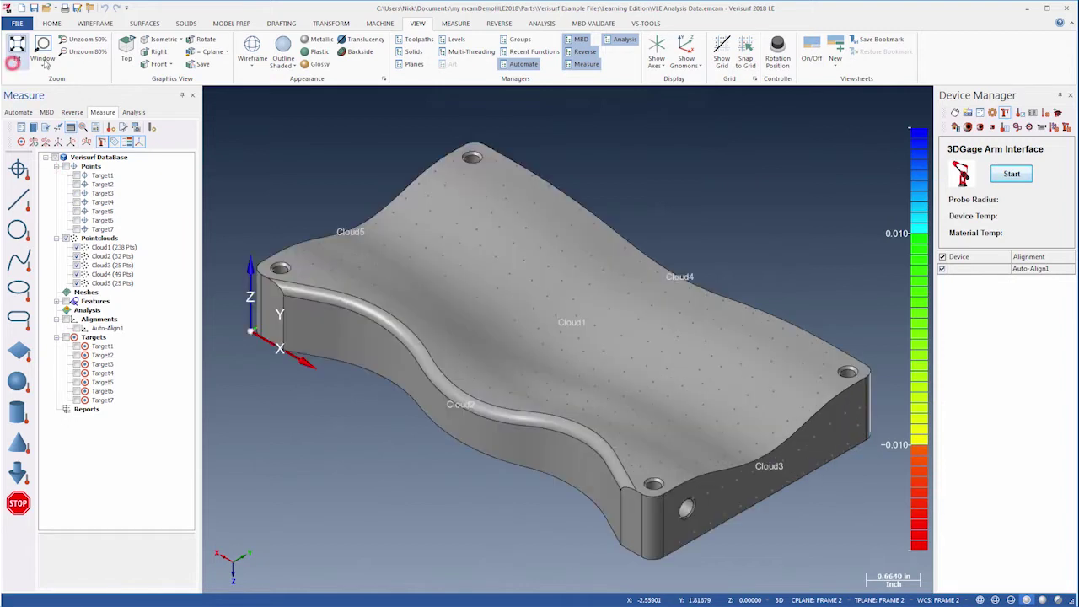
click(82, 52)
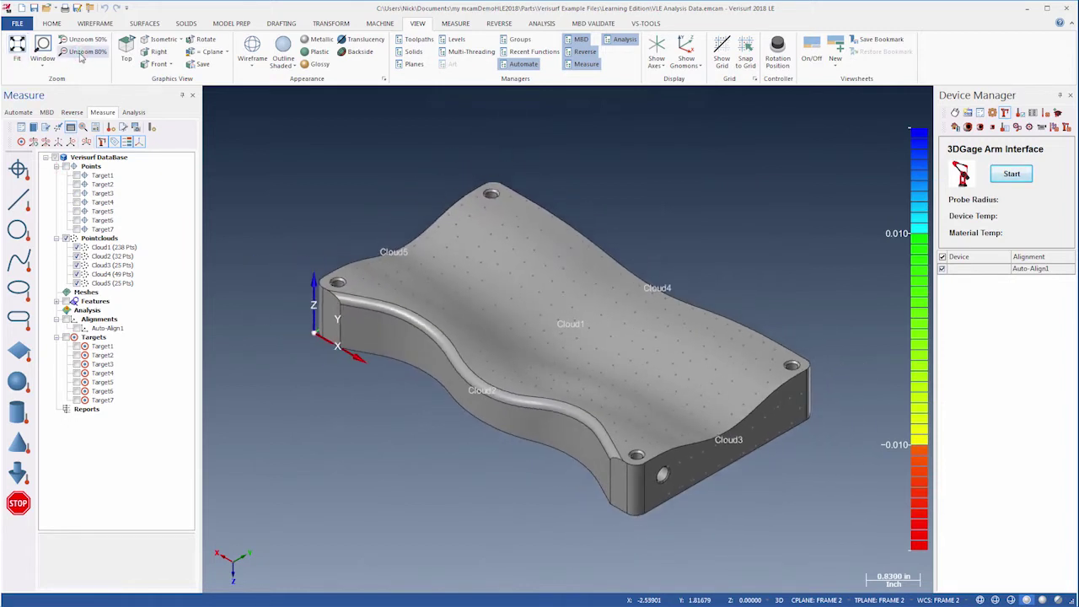
click(135, 112)
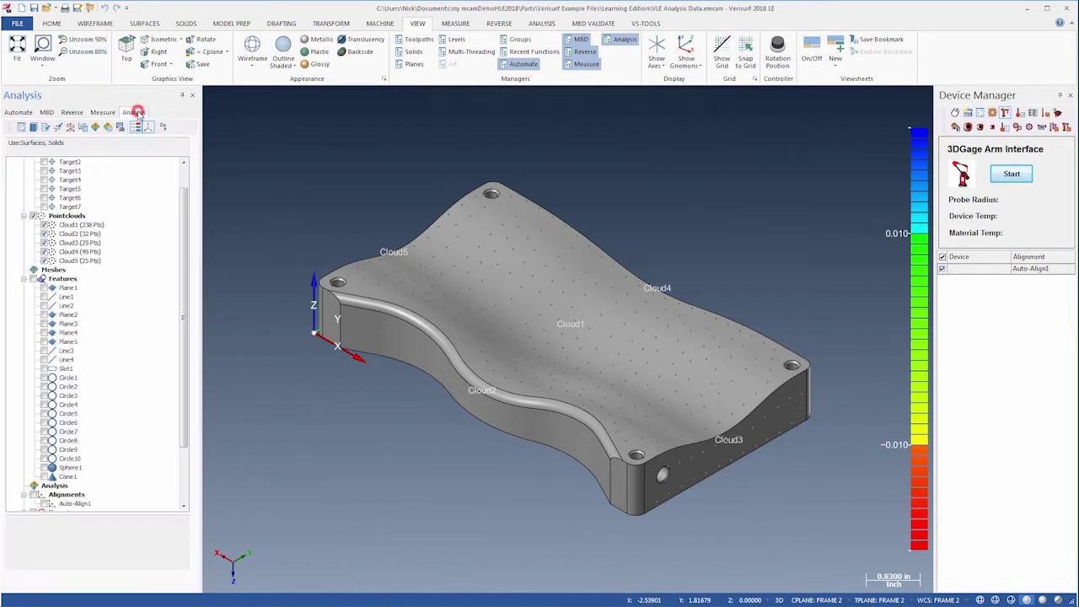
Analyze all five point clouds, creating Analysis1 with 369 points, 288 good, RMS 0.0104
click(81, 216)
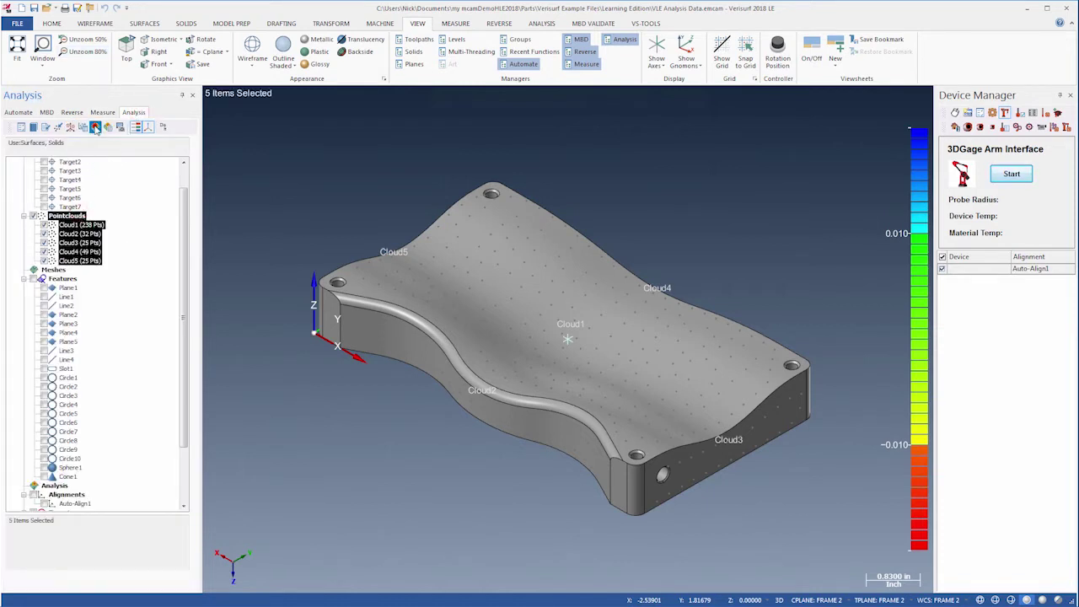
click(95, 127)
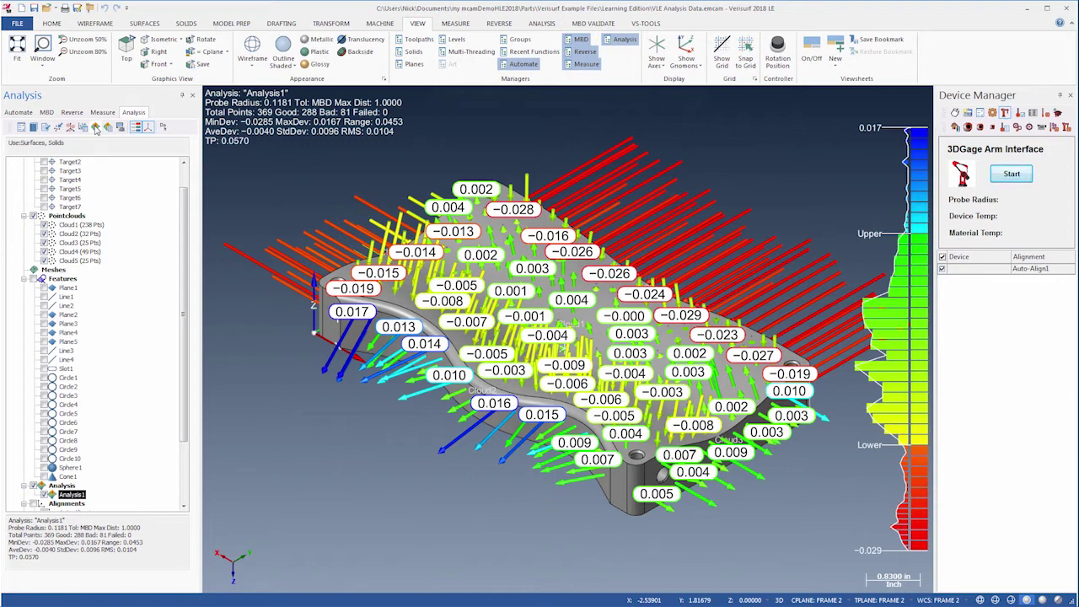
Hide the Analysis1 deviation whiskers and reselect all five point clouds
click(105, 376)
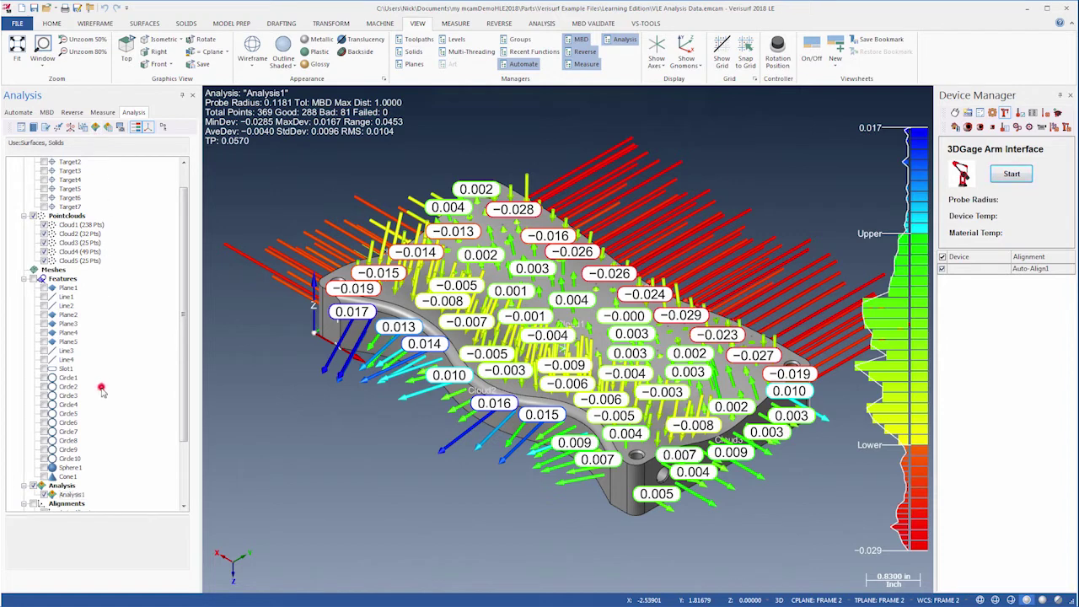
click(34, 495)
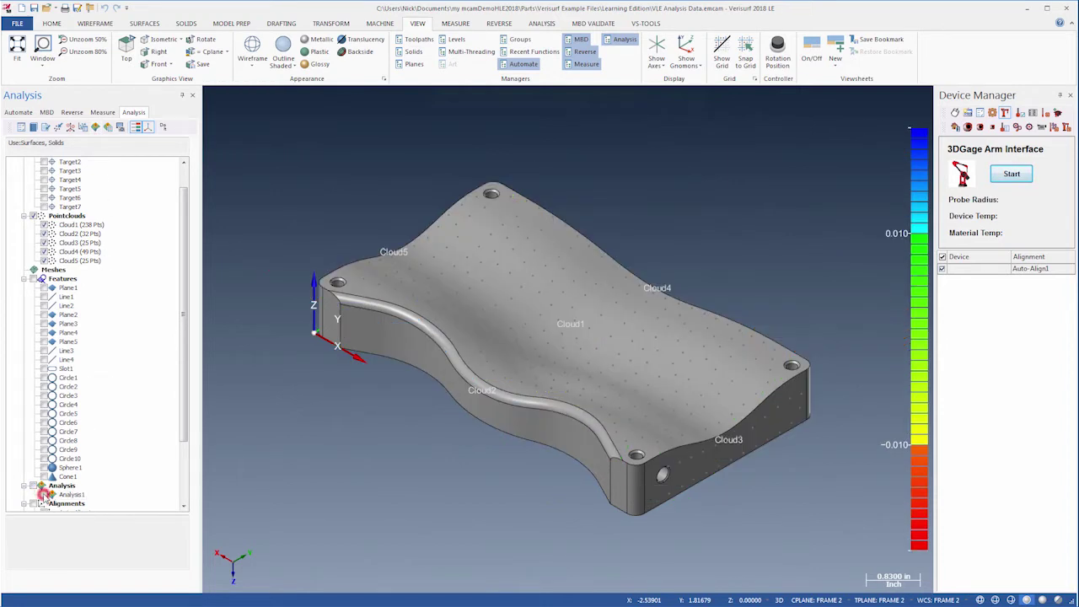
click(72, 217)
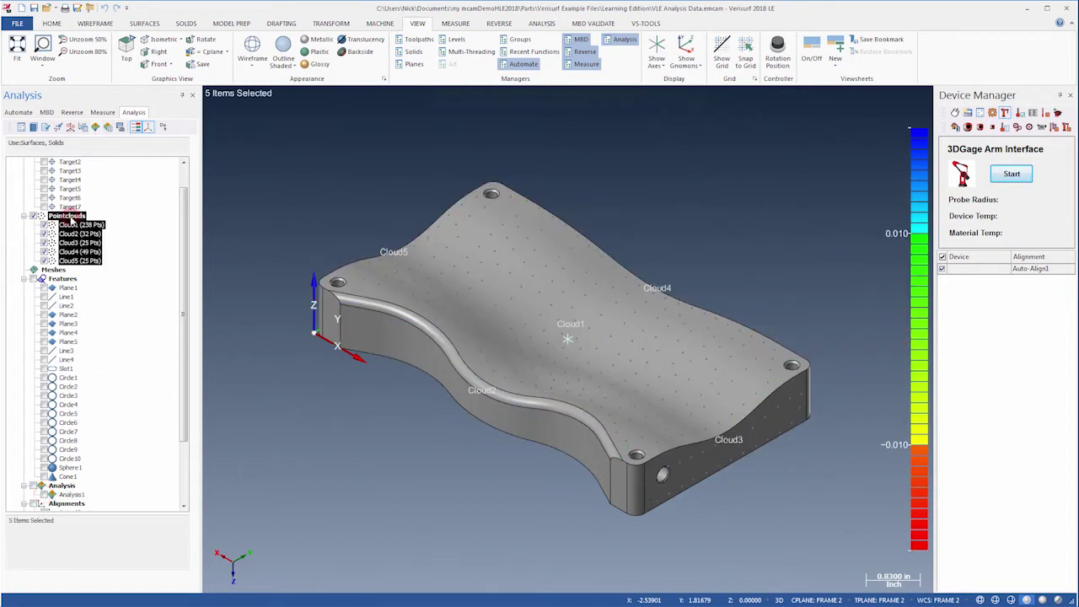
Best-fit the point clouds to the part (RMS 0.0041) and apply it to all points and features
click(85, 128)
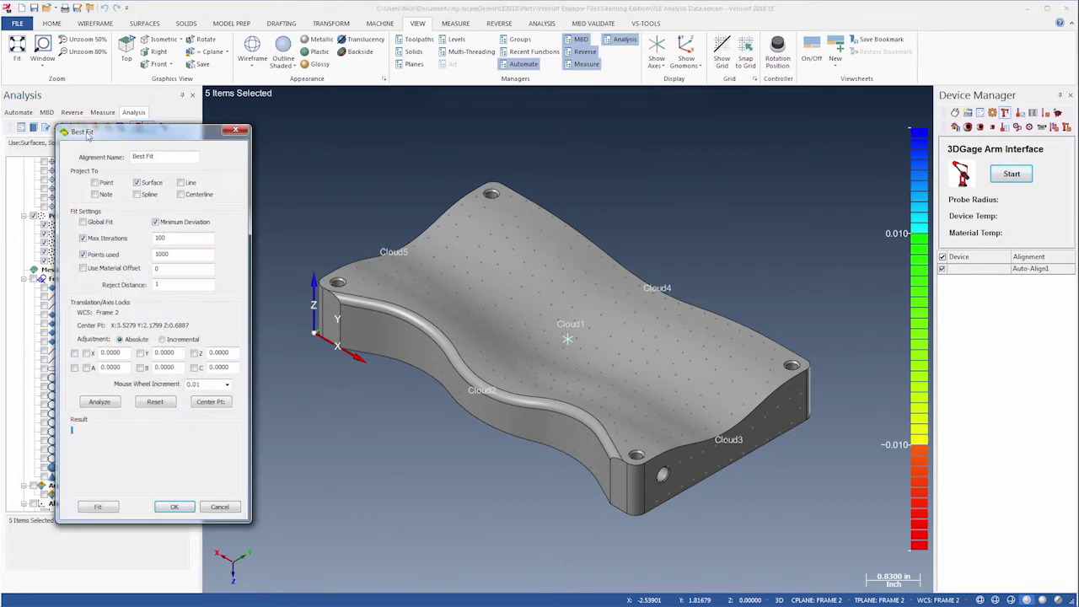
click(103, 402)
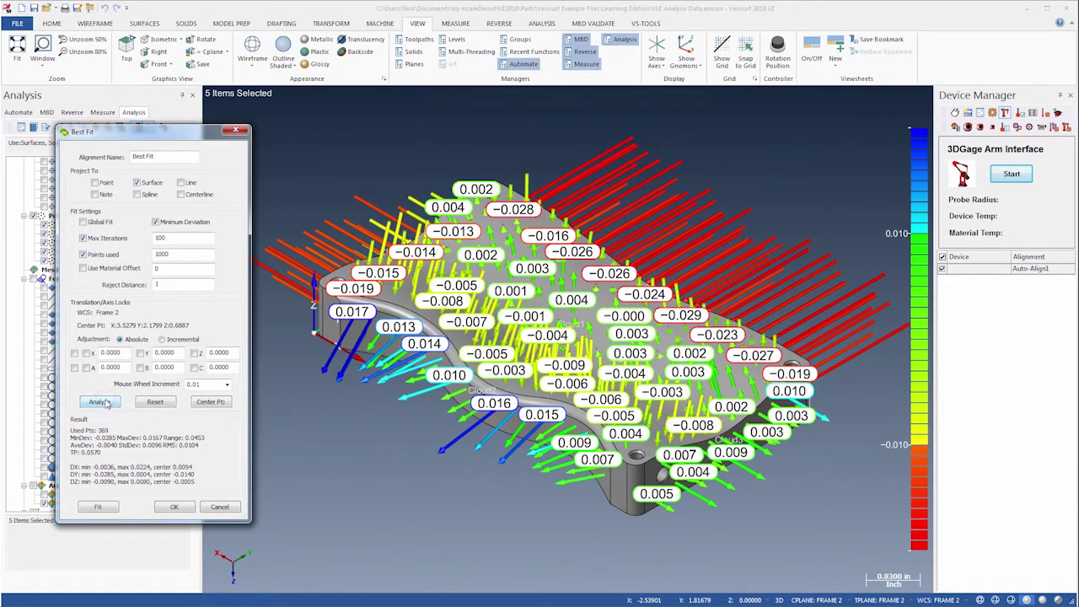
click(97, 506)
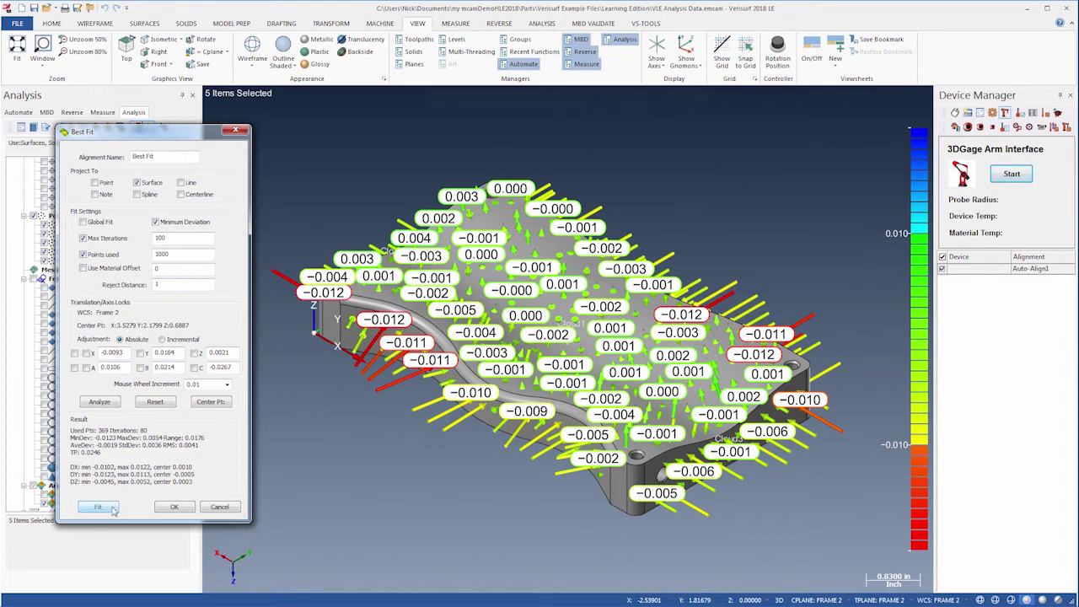
click(174, 508)
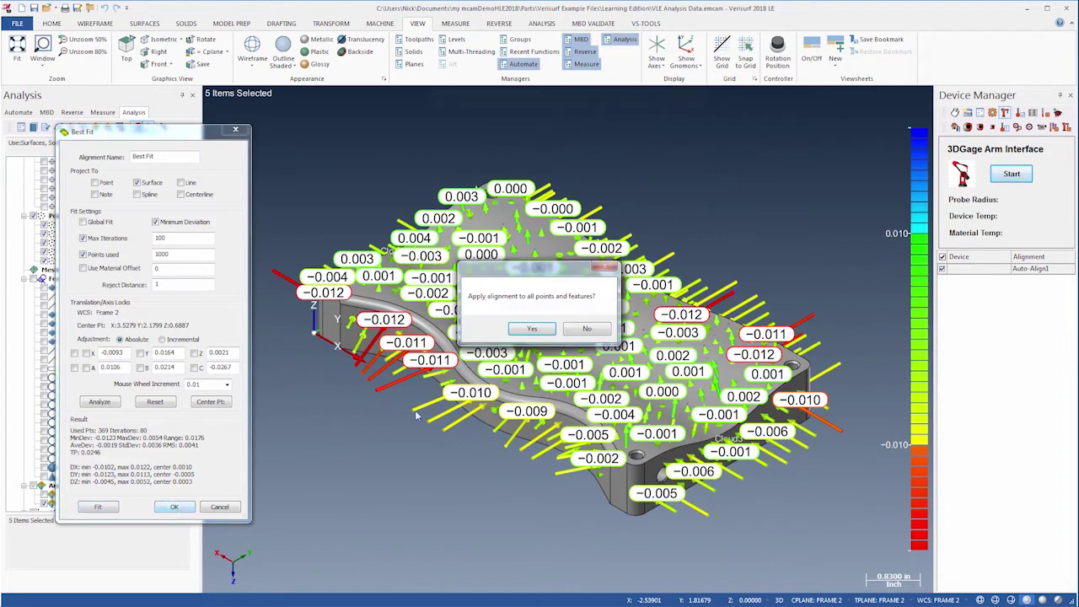
click(520, 328)
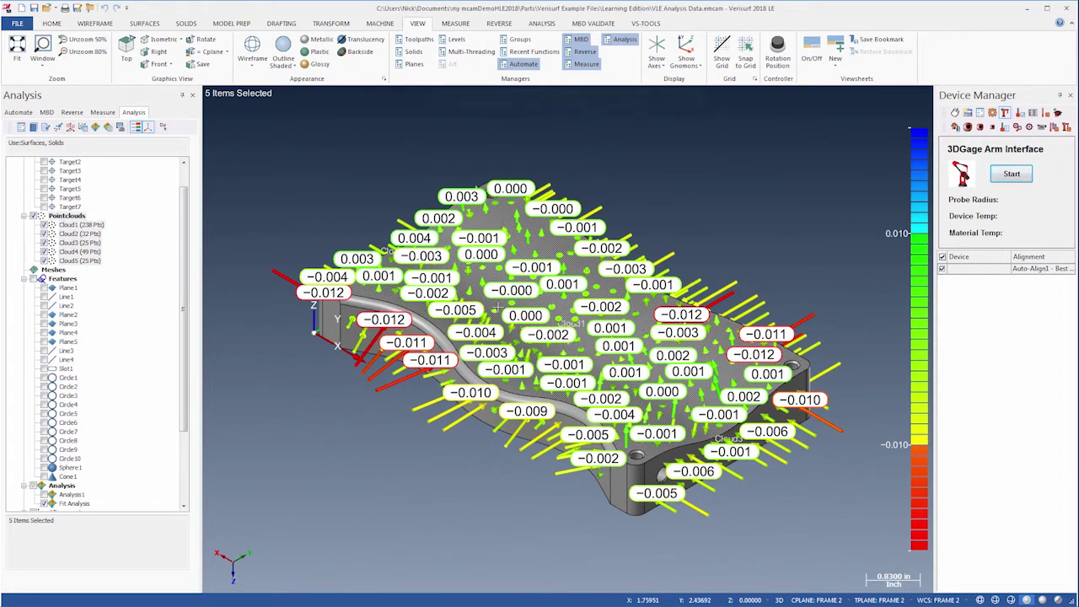
Start a new empty file, discarding changes to VLE Analysis Data.emcam
click(21, 8)
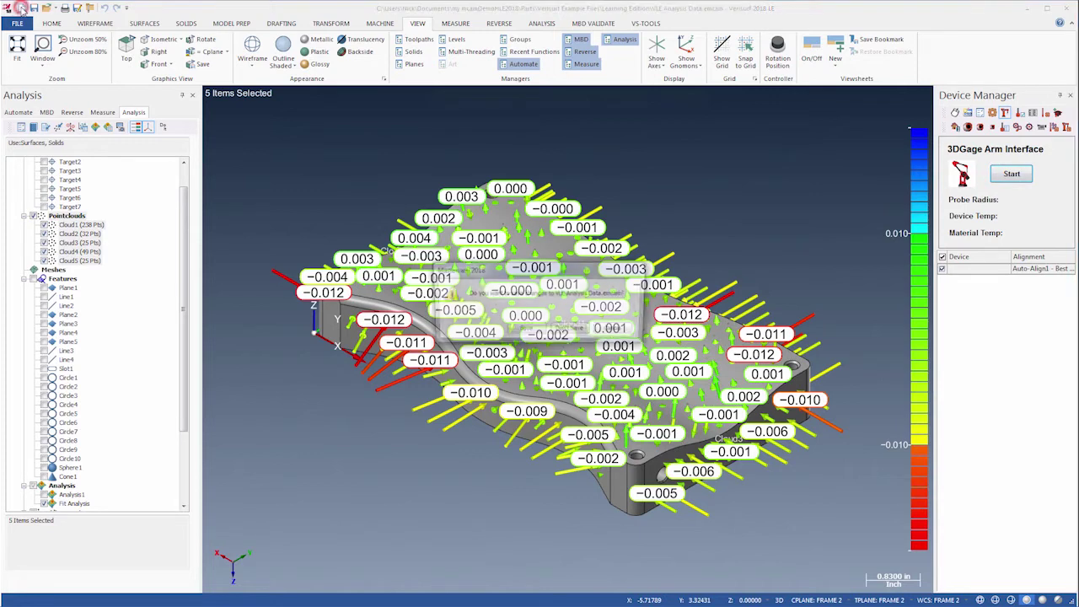
click(563, 331)
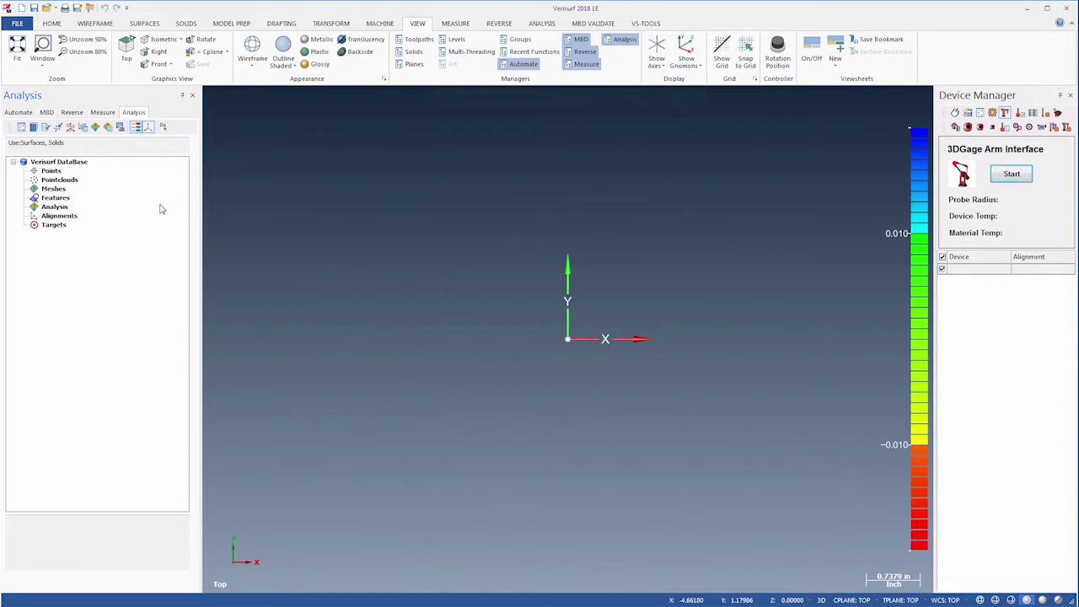
Open HandySCAN 3D_Demo part.mcam from Verisurf Example Files > Analysis
click(46, 8)
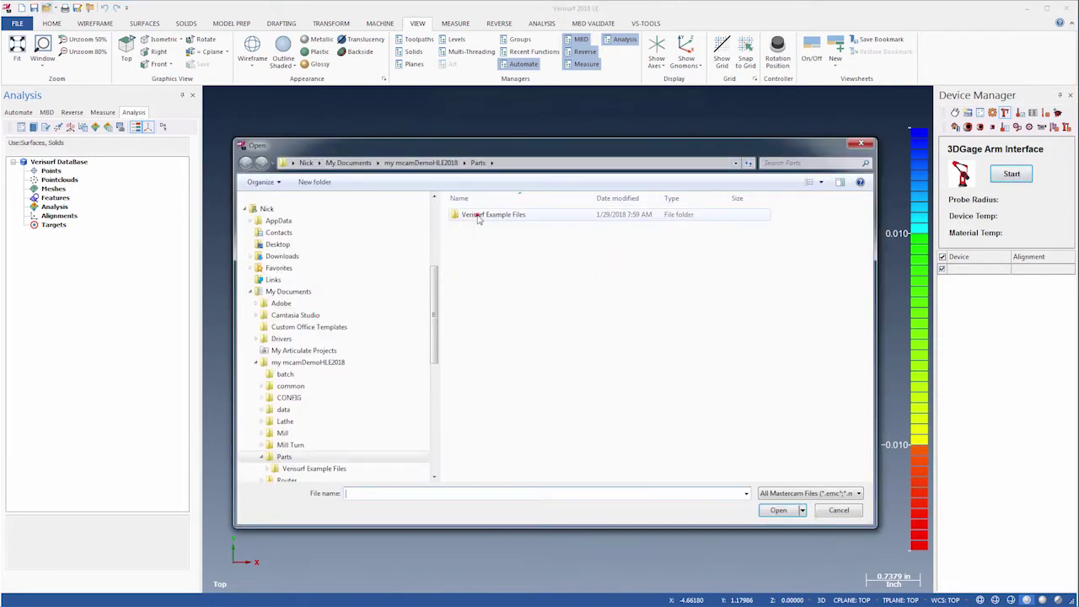
double_click(462, 216)
double_click(474, 216)
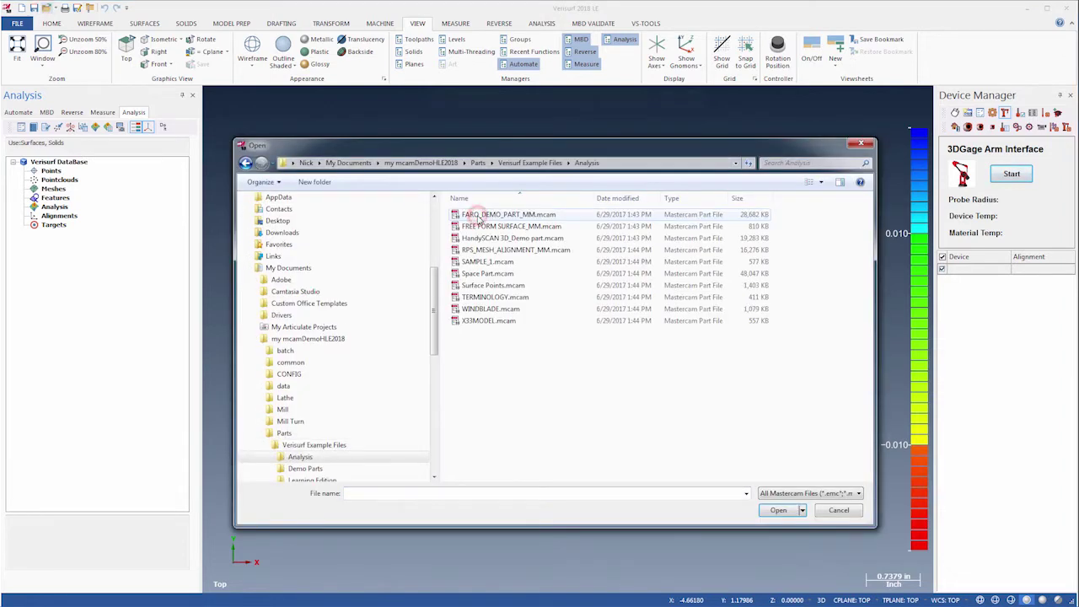
double_click(516, 239)
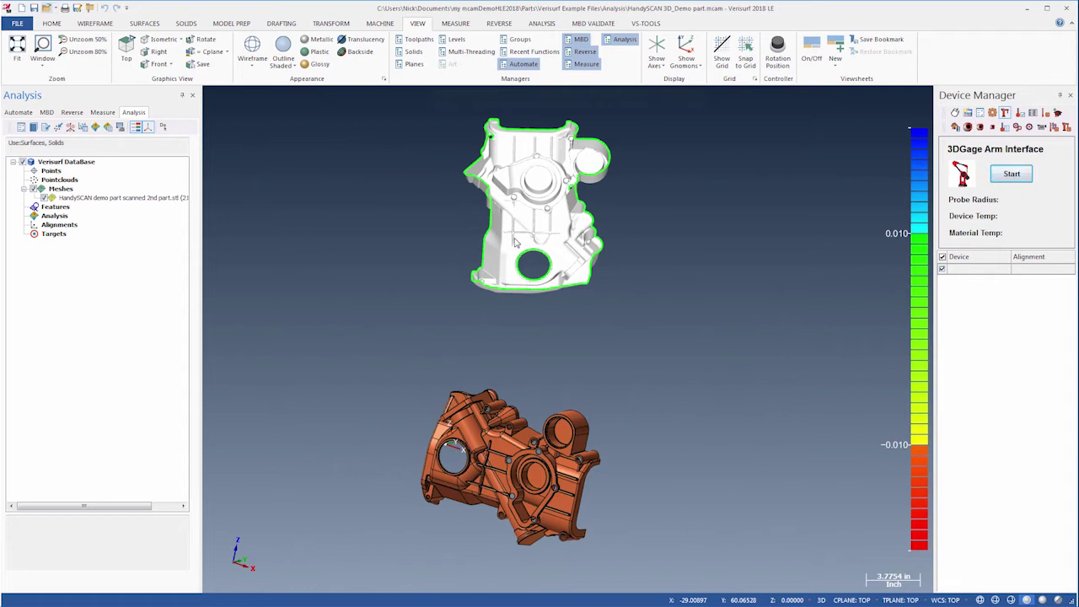
Roughly align the scanned mesh onto the part model with Global Register
right_click(163, 197)
mouse_move(190, 238)
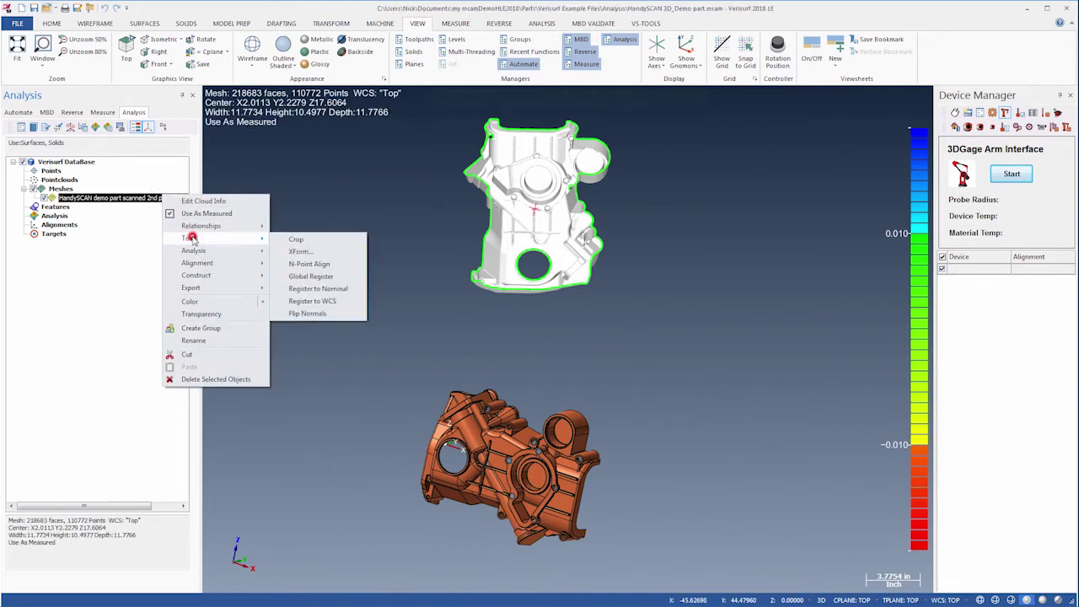
click(311, 276)
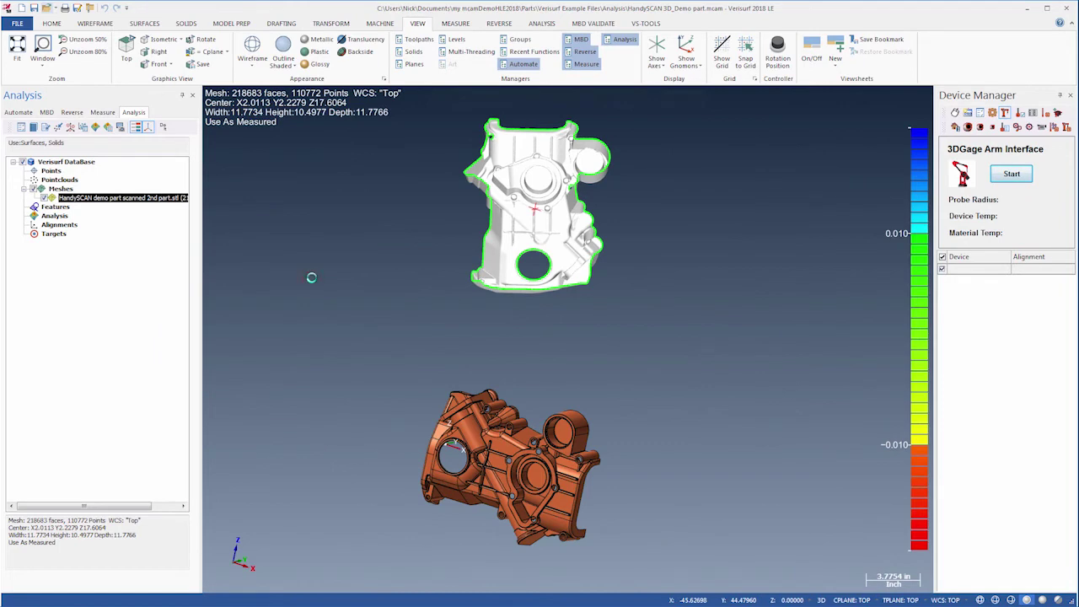
click(20, 47)
Refine the mesh with Register to Nominal, shifting its centre to X5.6892 Y-0.6935
right_click(125, 199)
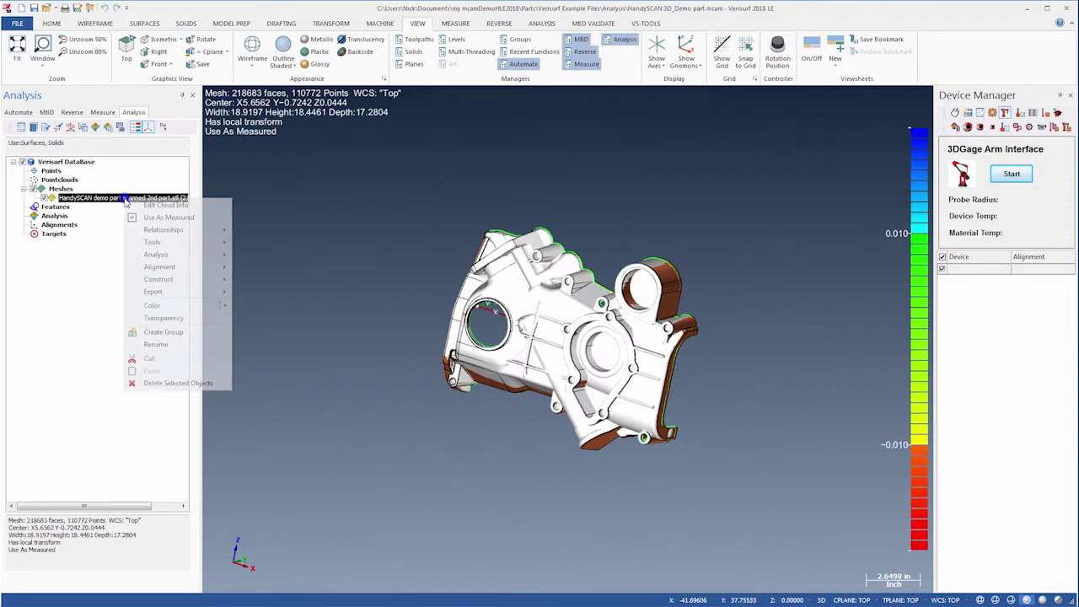
mouse_move(152, 242)
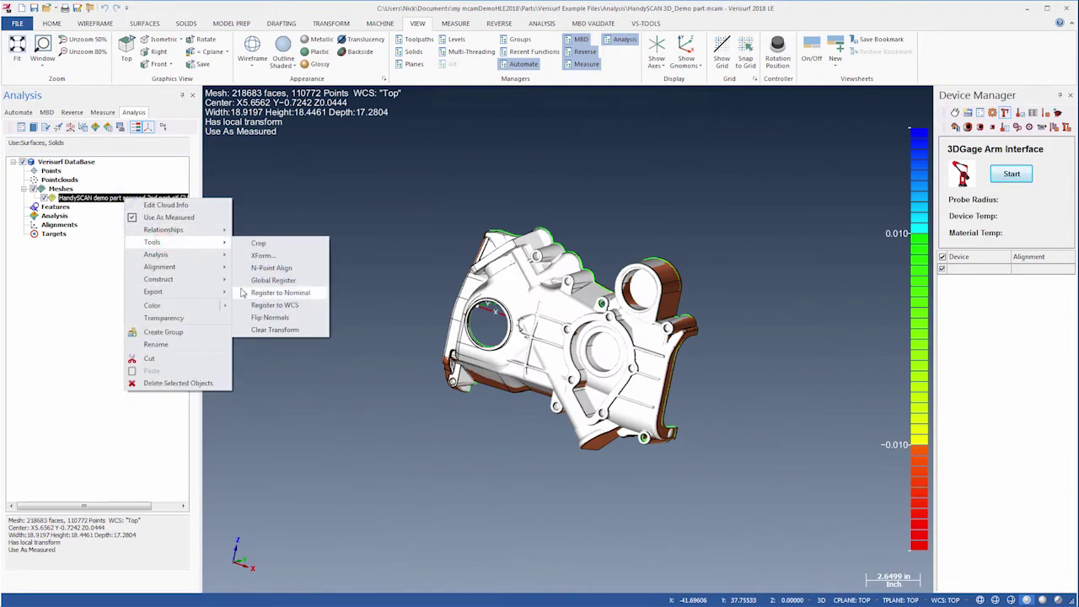
click(257, 293)
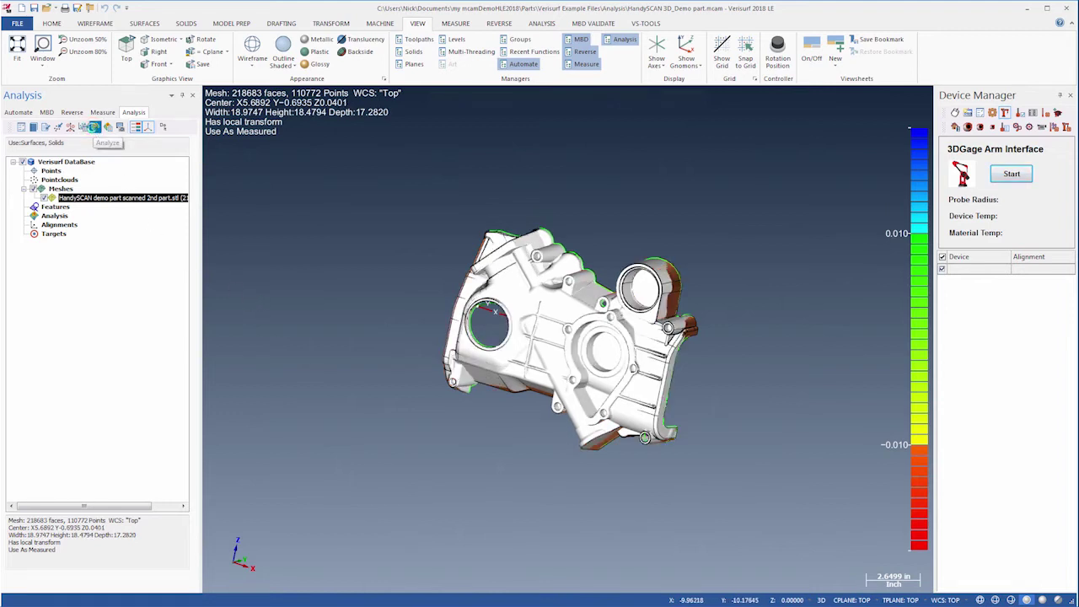
Run the mesh deviation analysis and hide its deviation value labels and normal-vector lines
click(94, 126)
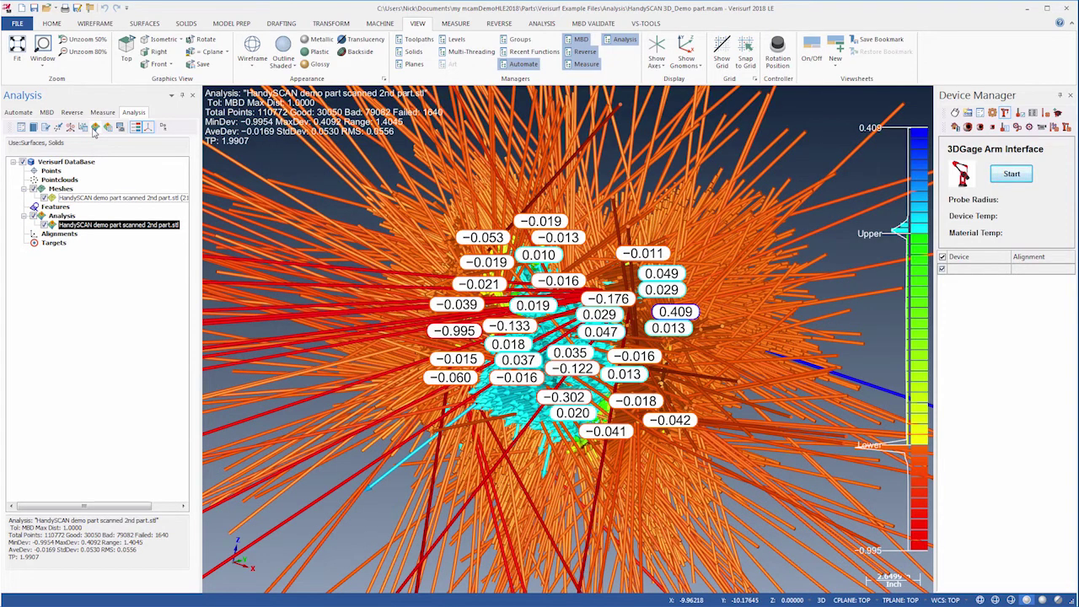
double_click(98, 224)
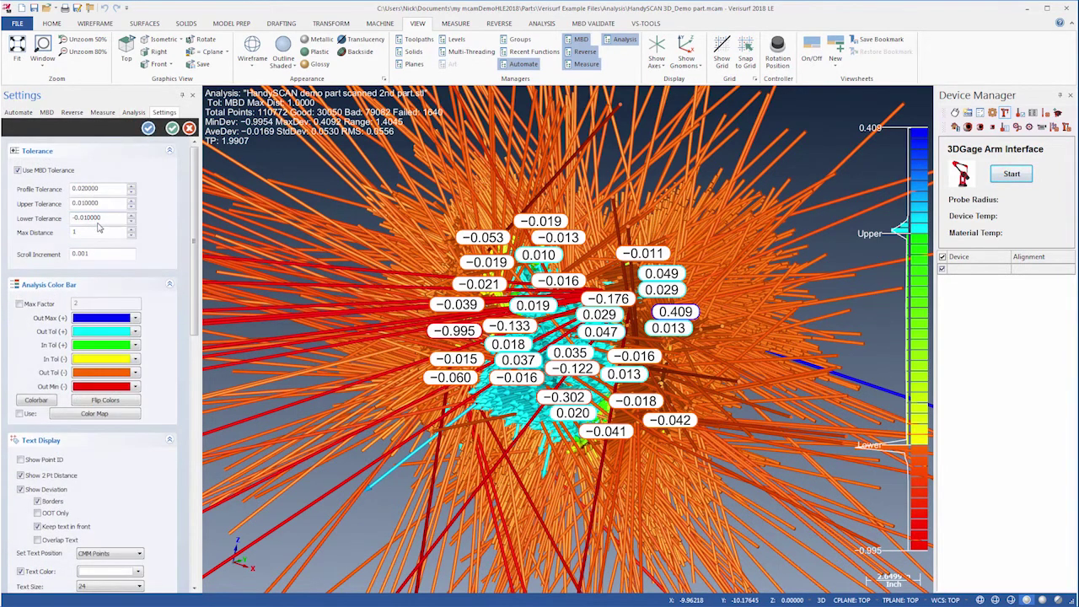
click(21, 489)
scroll(196, 563, down, 10)
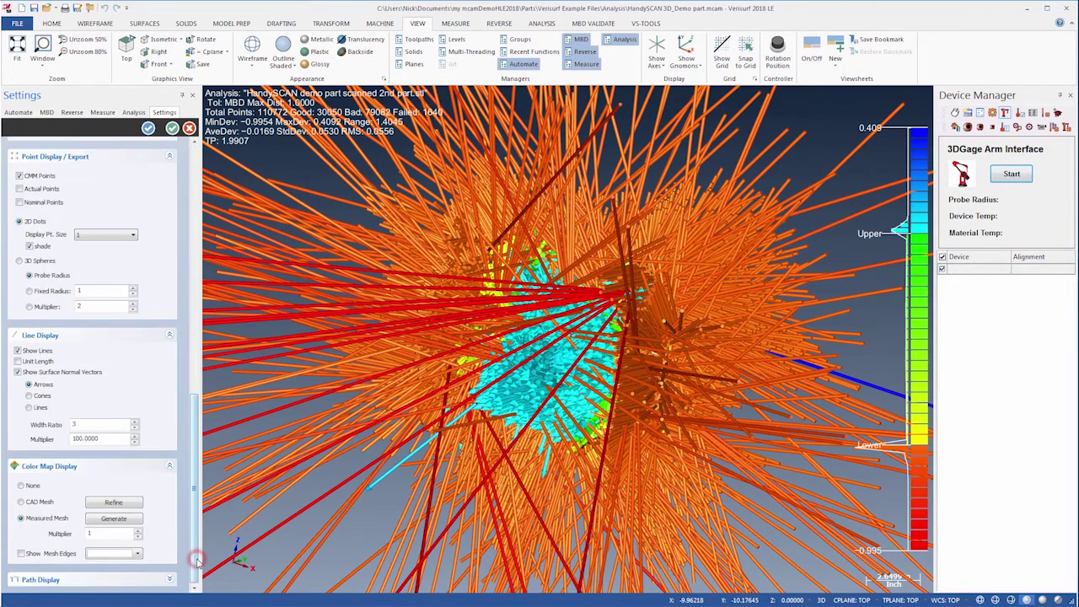
click(19, 350)
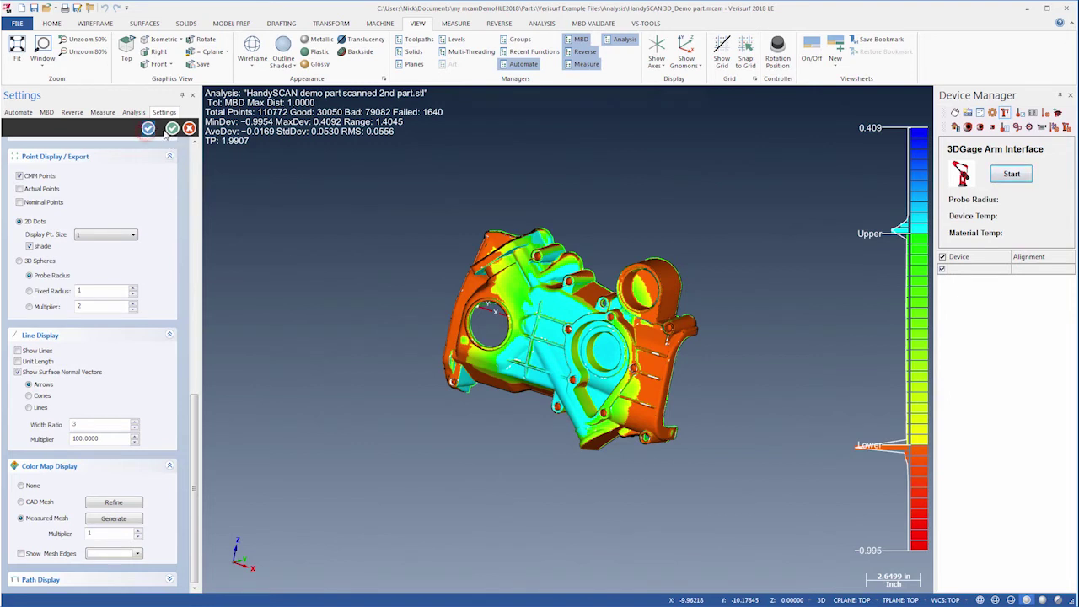
click(173, 128)
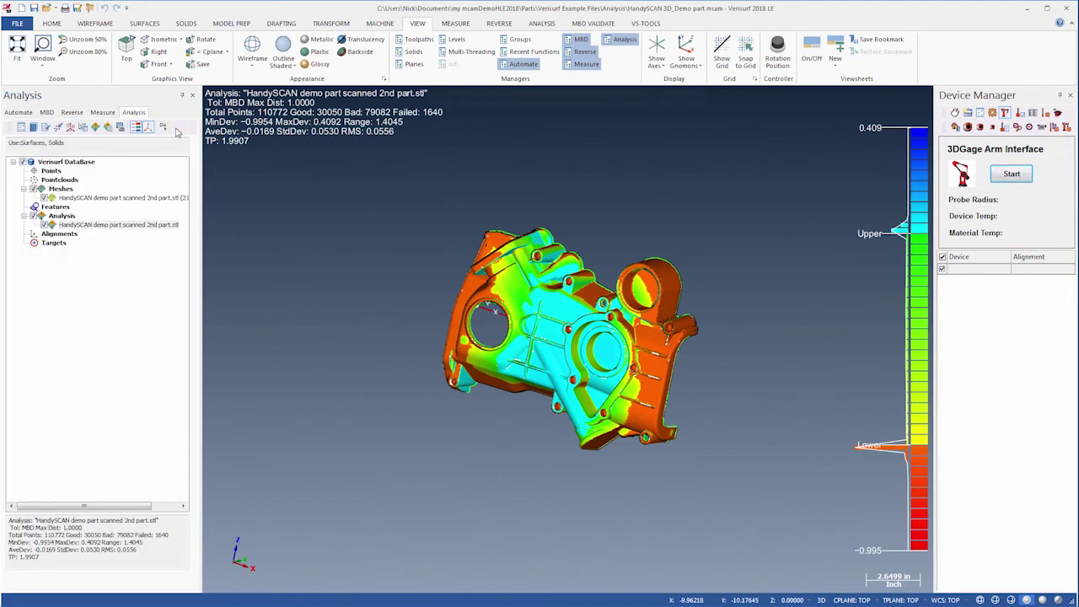
Generate an HTML report of the scanned part analysis
click(127, 224)
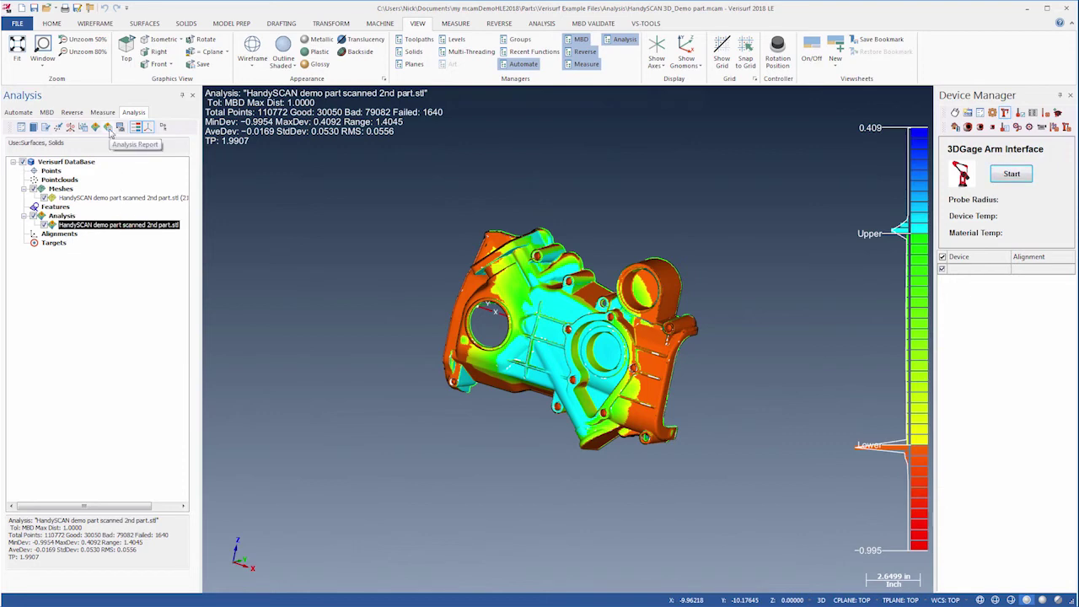
click(108, 129)
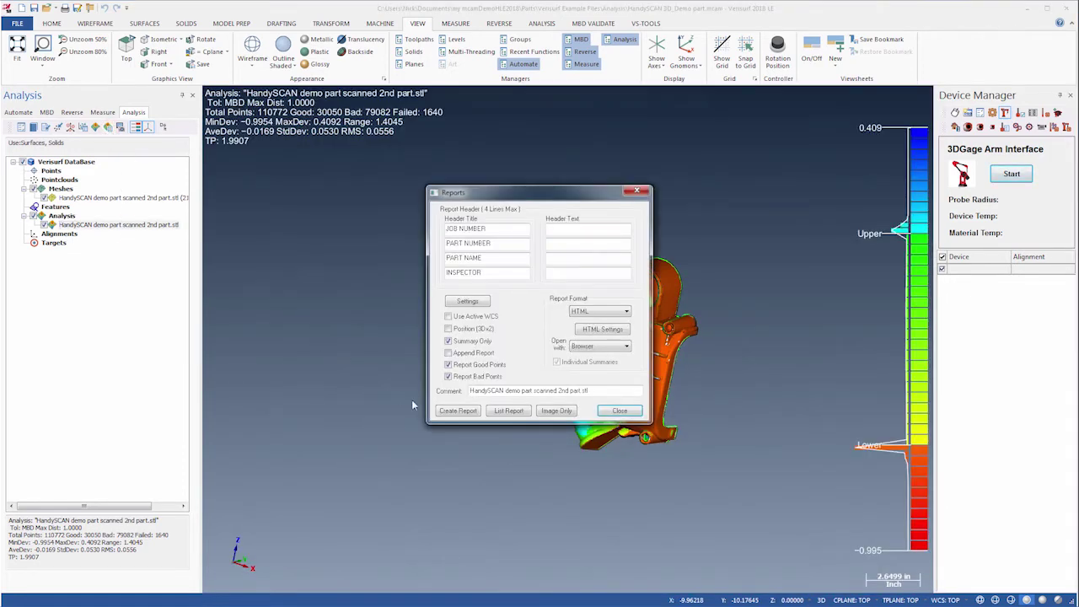
click(458, 411)
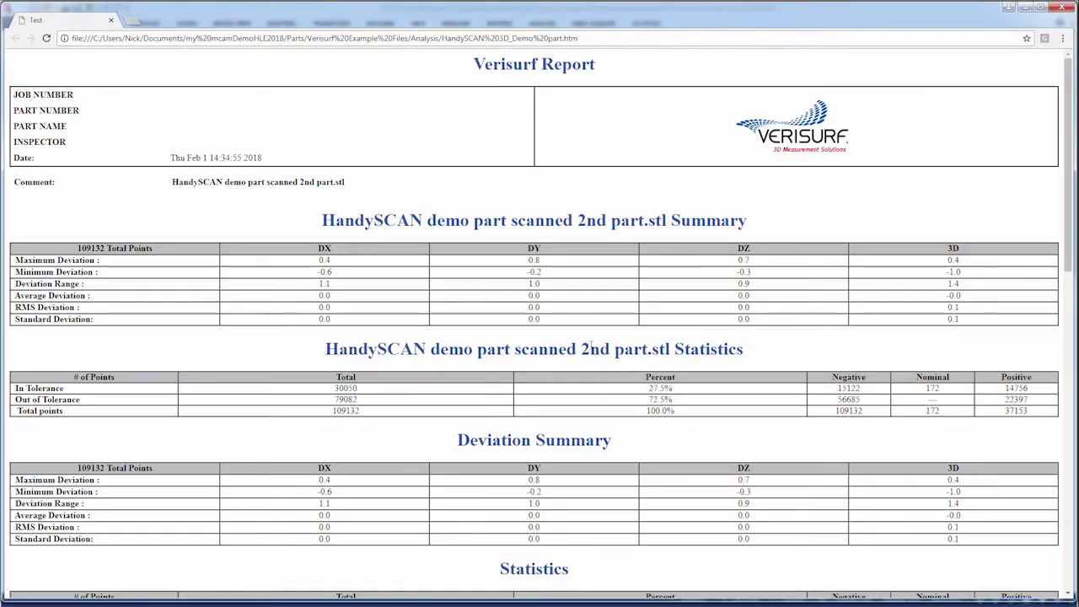
Scroll through the report's deviation summary, statistics and colour-map image, then close the browser
scroll(1063, 210, down, 4)
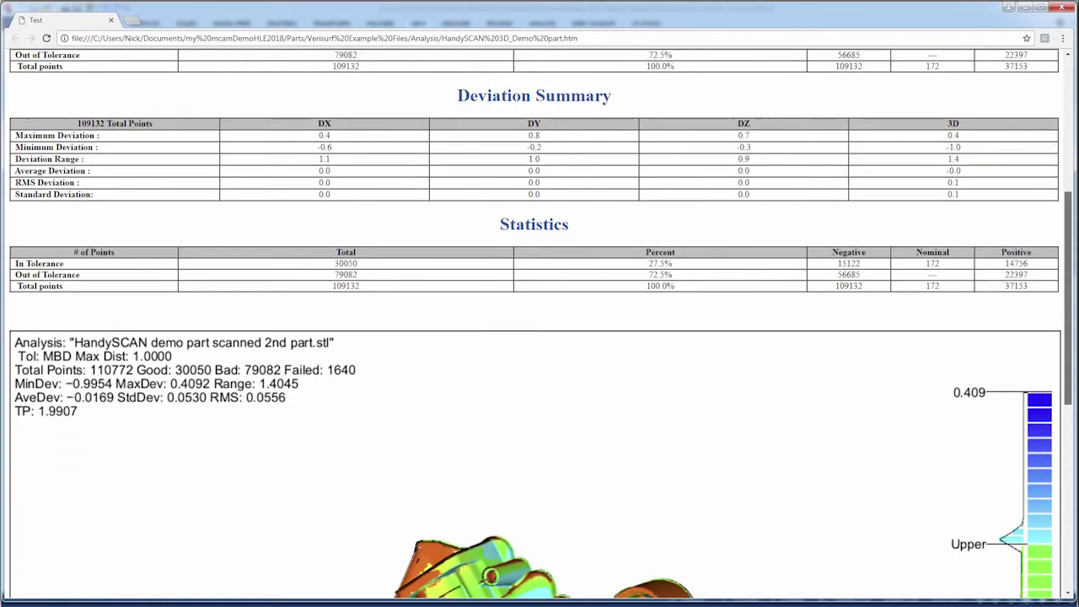
scroll(1067, 477, down, 4)
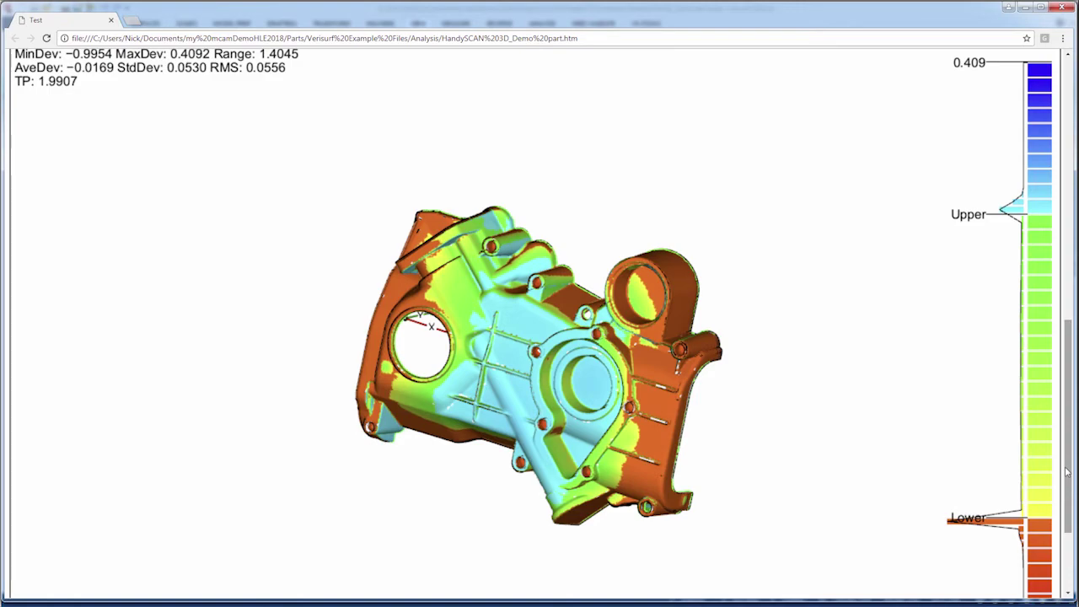
click(1062, 6)
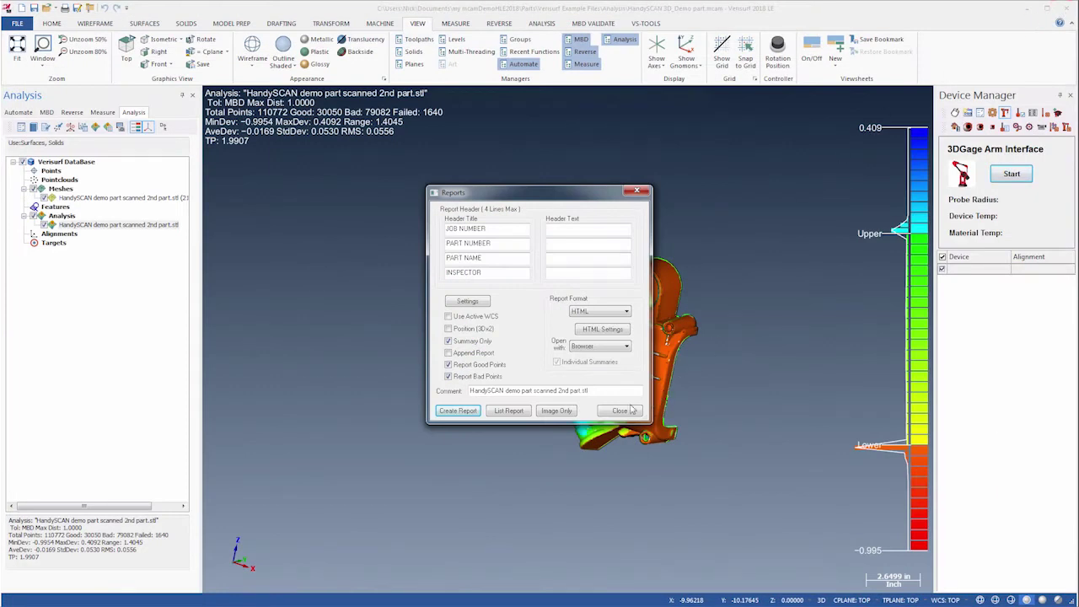
Close the report options and switch off the colour-map analysis display
click(622, 409)
click(112, 289)
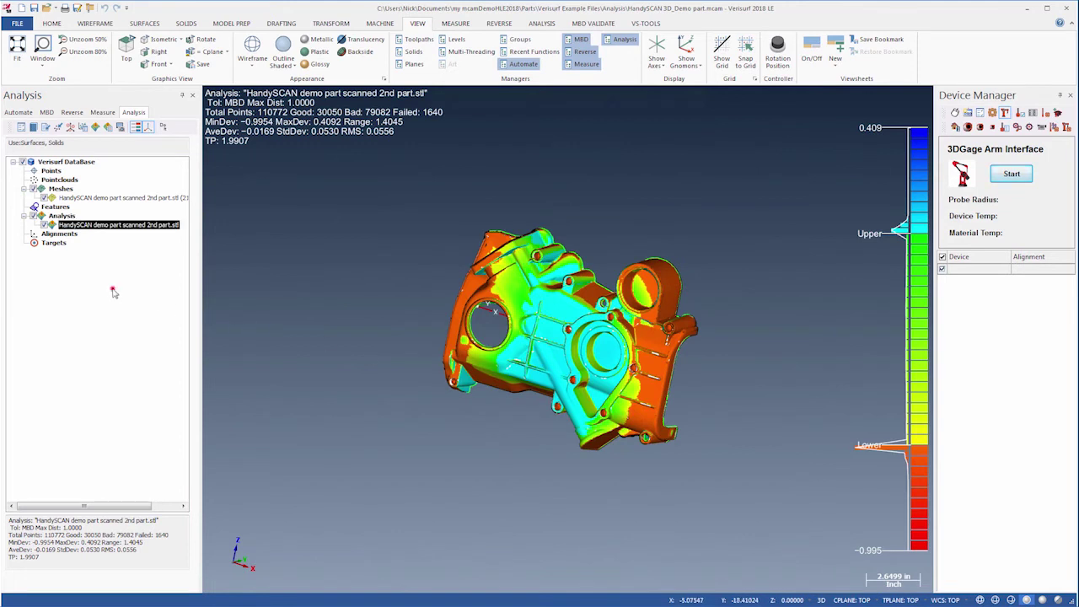
click(44, 224)
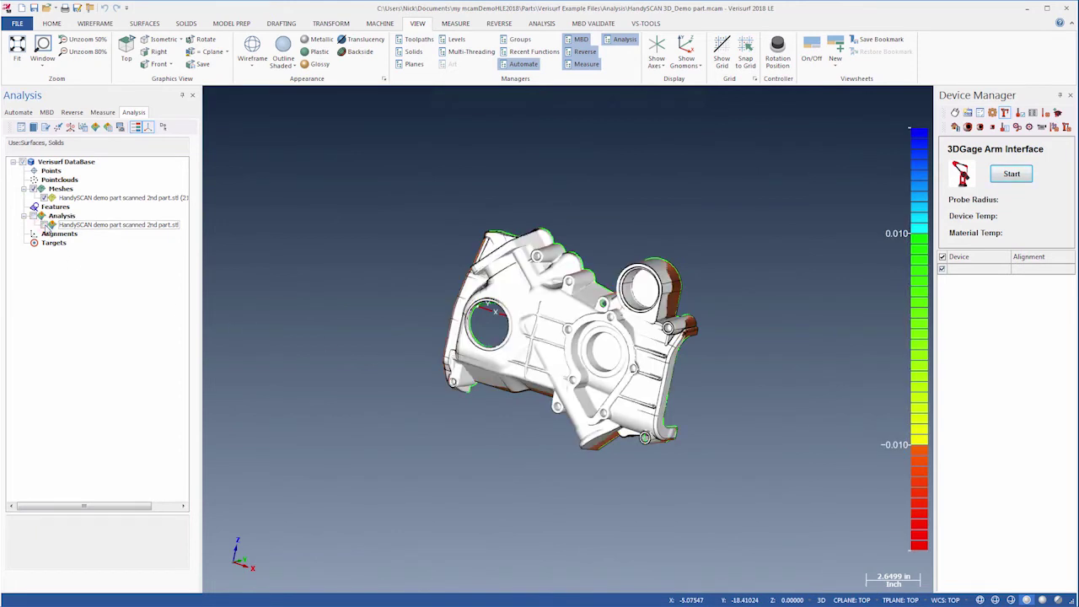
Clear the scanned mesh's transform and fit both parts in the view
click(95, 200)
right_click(95, 199)
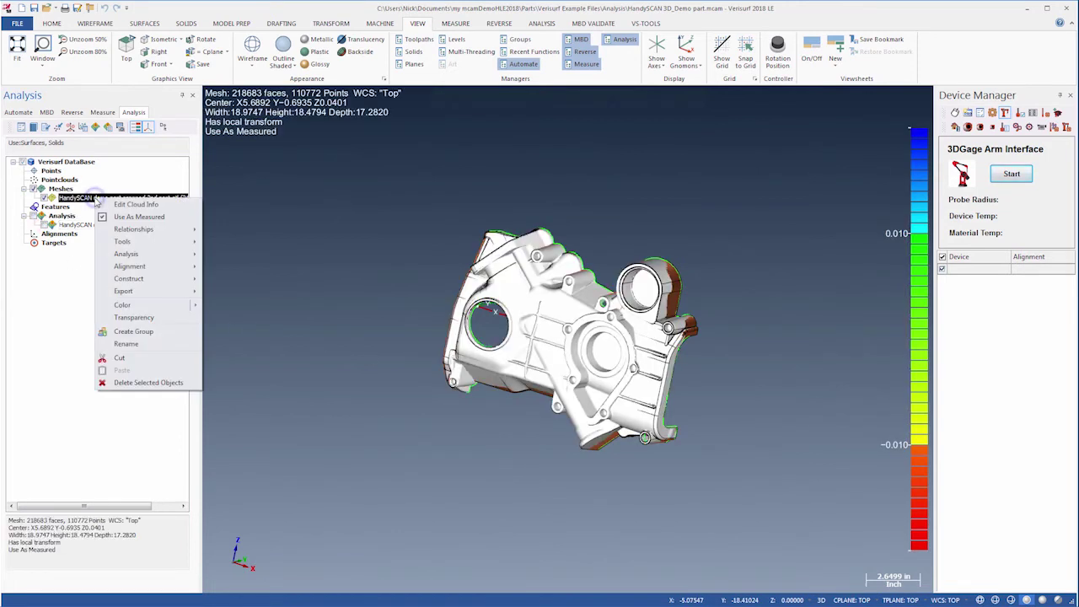
mouse_move(127, 241)
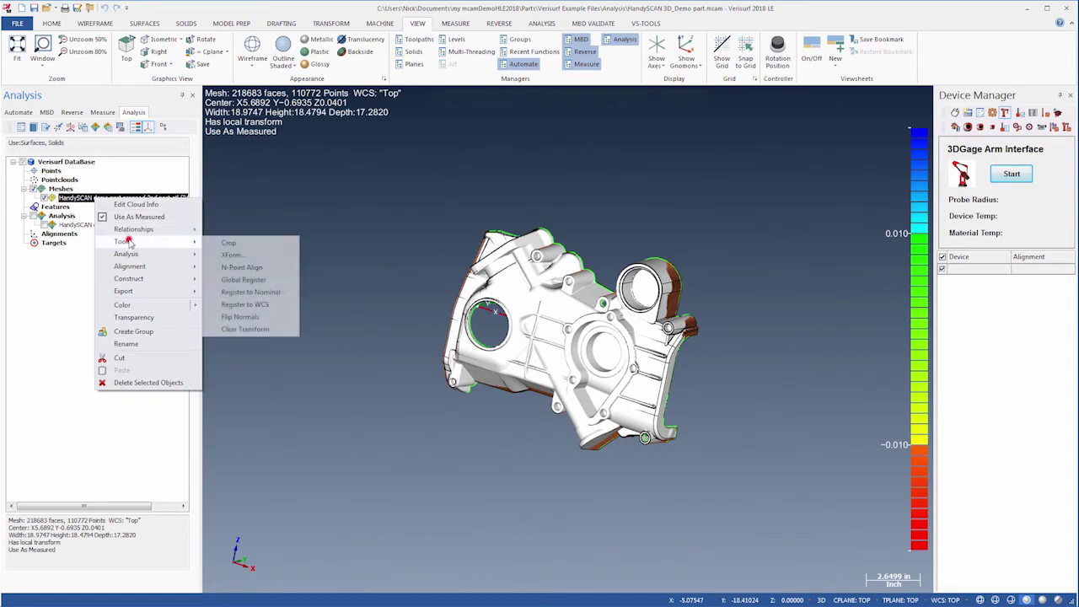
click(242, 327)
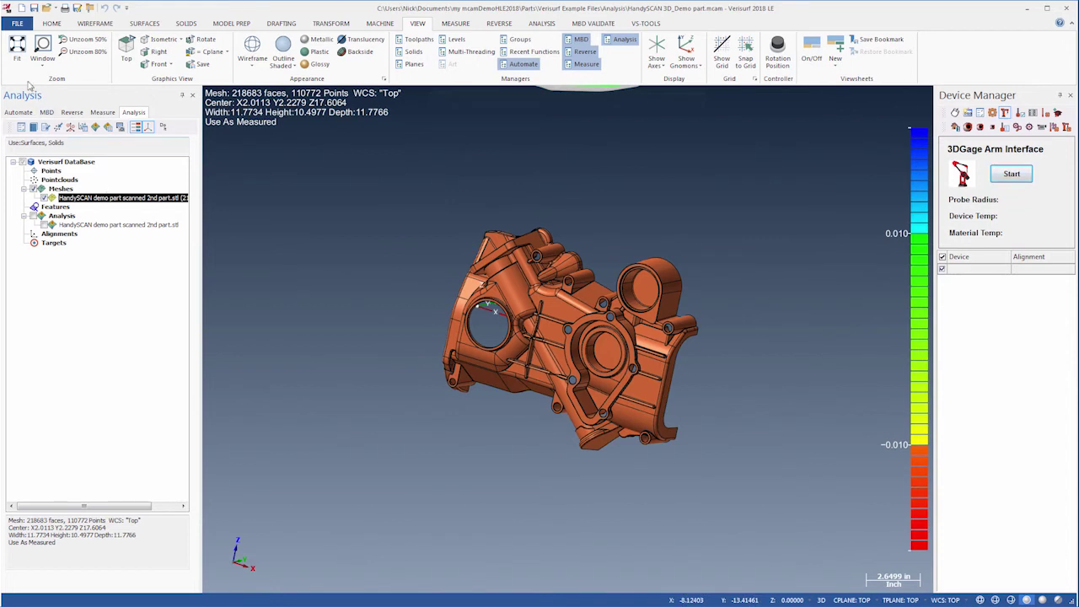
click(17, 50)
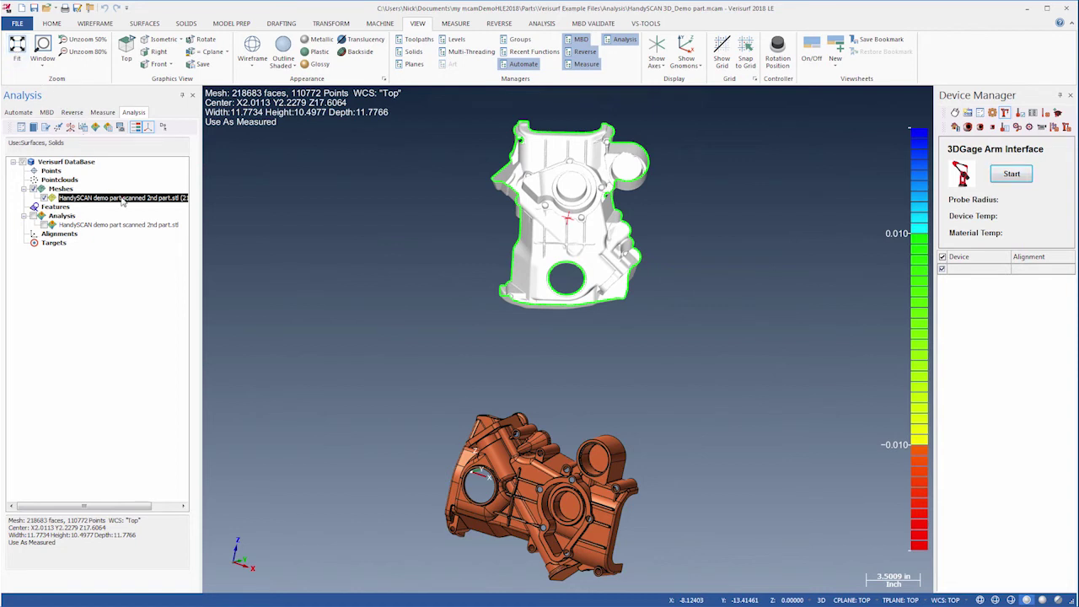
Run Do It with Global Register, Register to Nominal, Analyze, Fit Screen and Quick Report
click(164, 126)
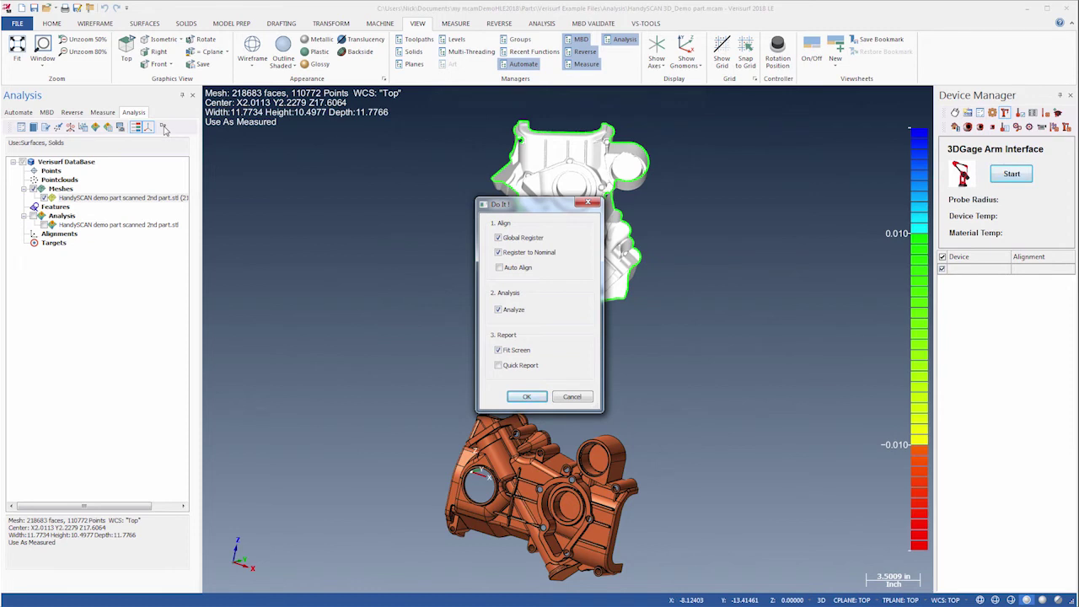
click(499, 365)
click(527, 396)
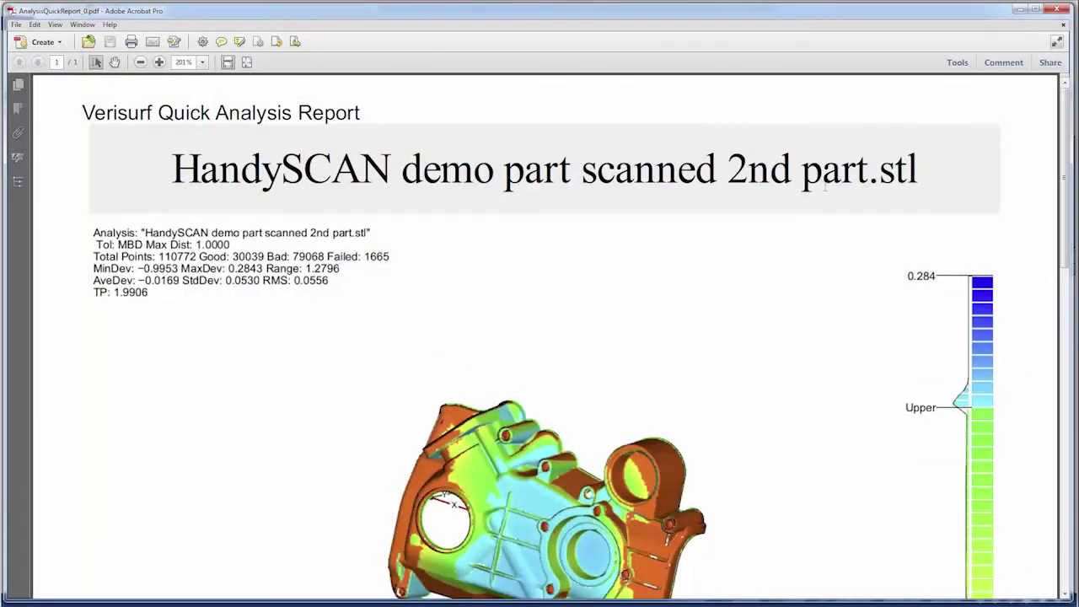
Close the PDF quick report in Acrobat and start a new Verisurf file
click(1053, 10)
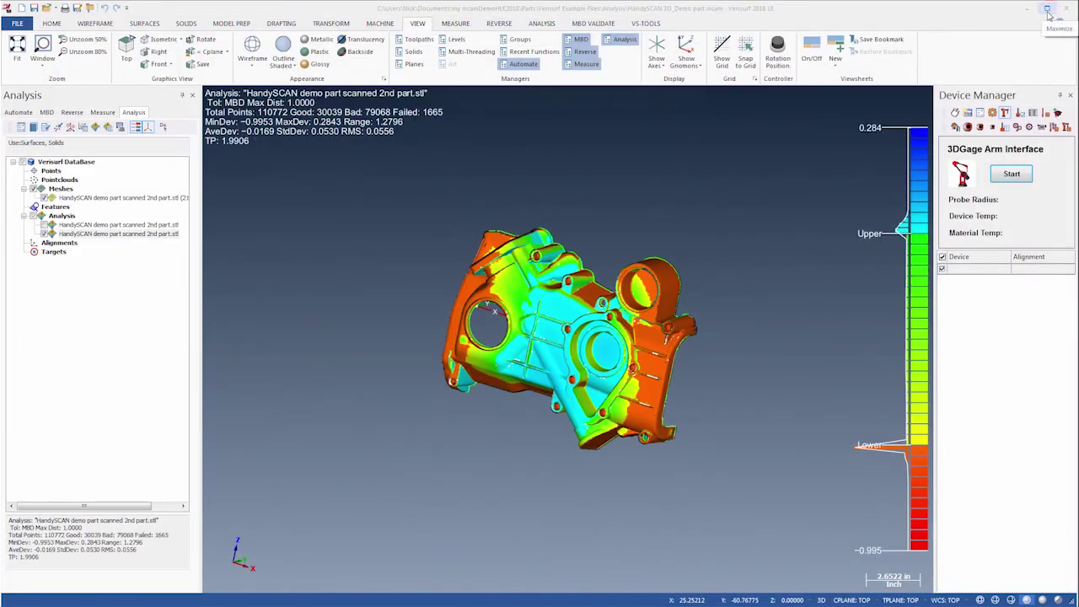
click(21, 8)
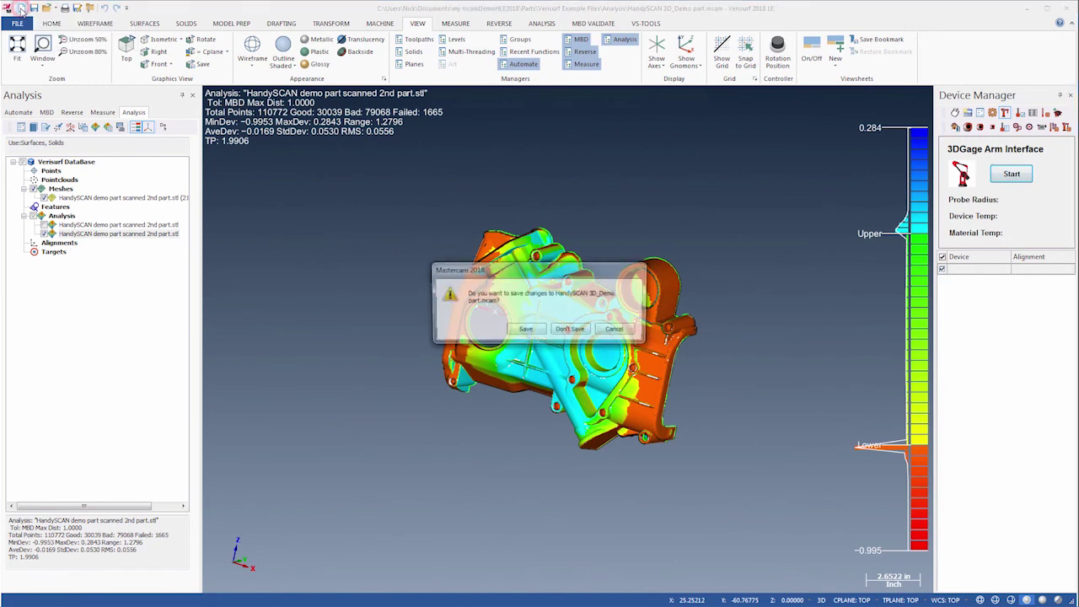